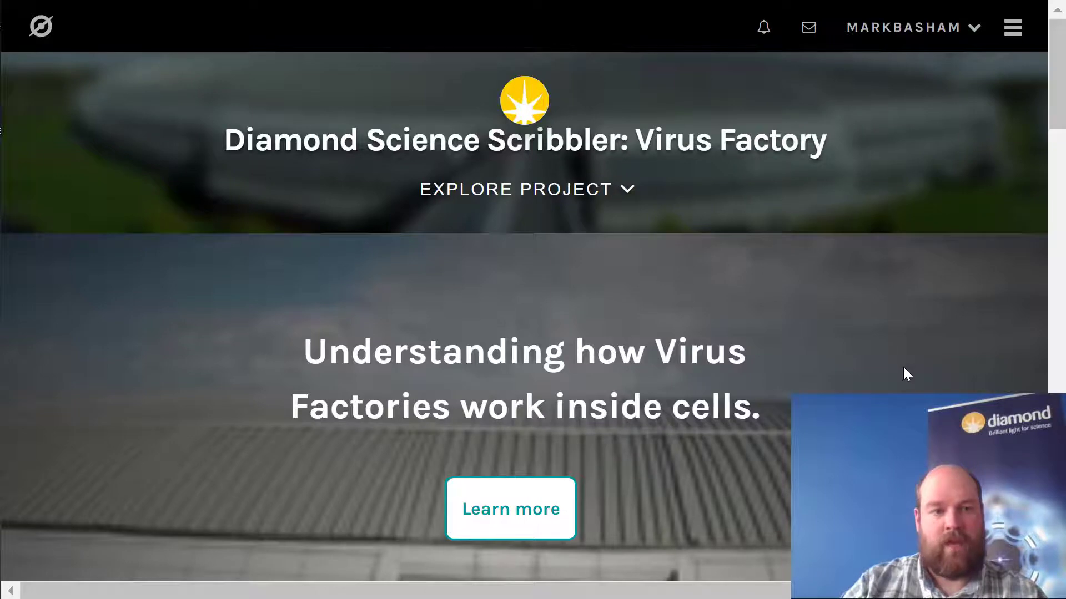
- Open the Virus Picker workflow from the project's Get started section
scroll(903, 367, "down", 4)
scroll(907, 381, "down", 5)
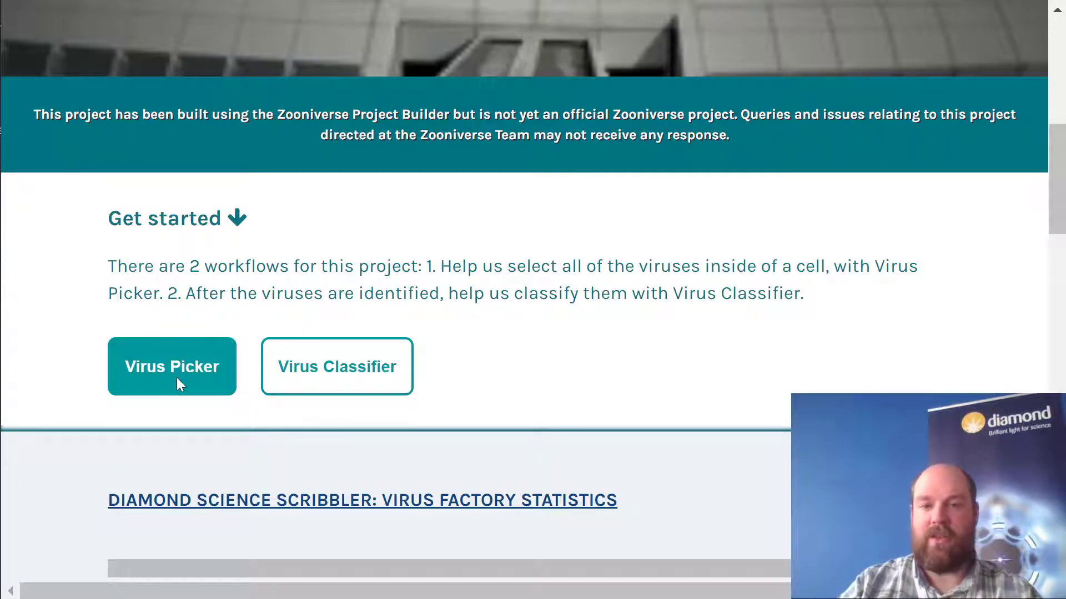
left_click(168, 362)
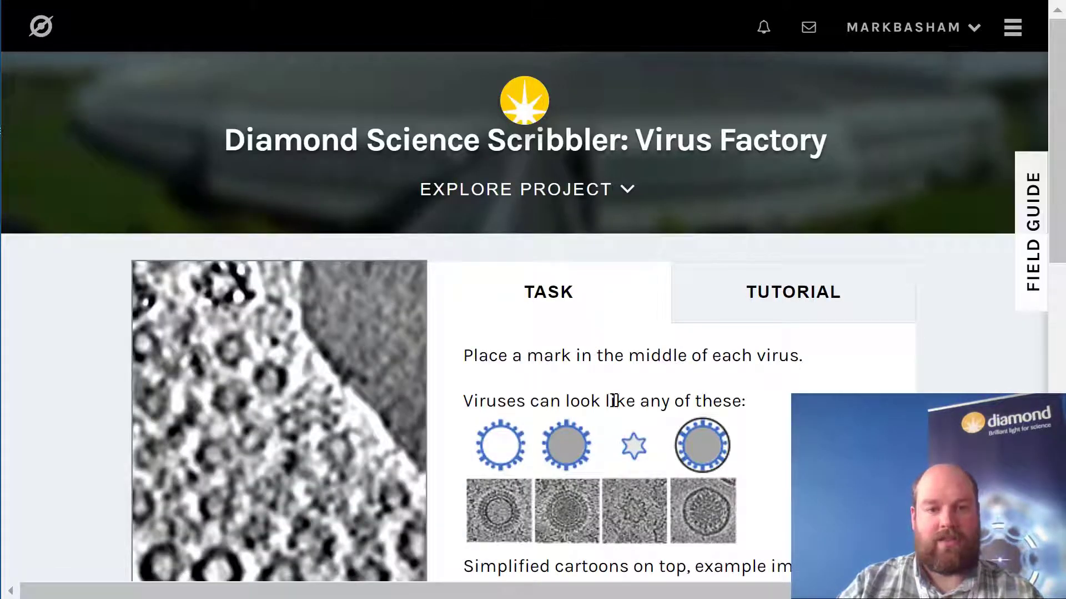
- Open the Virus Picker tutorial, read through its pages to the final one, and close it
scroll(745, 340, "down", 2)
left_click(793, 191)
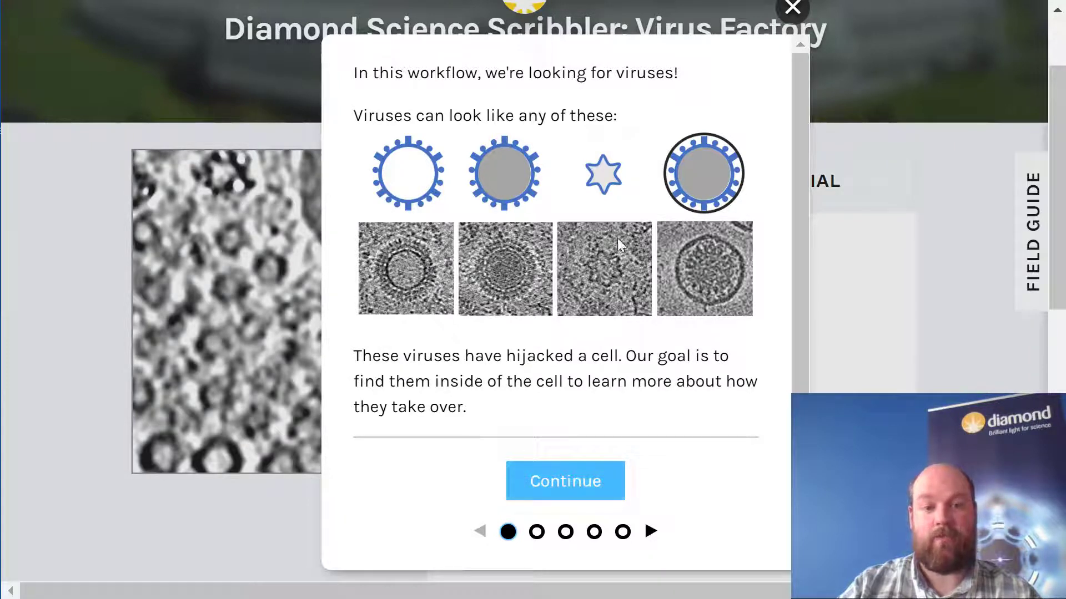
left_click(580, 489)
left_click(581, 488)
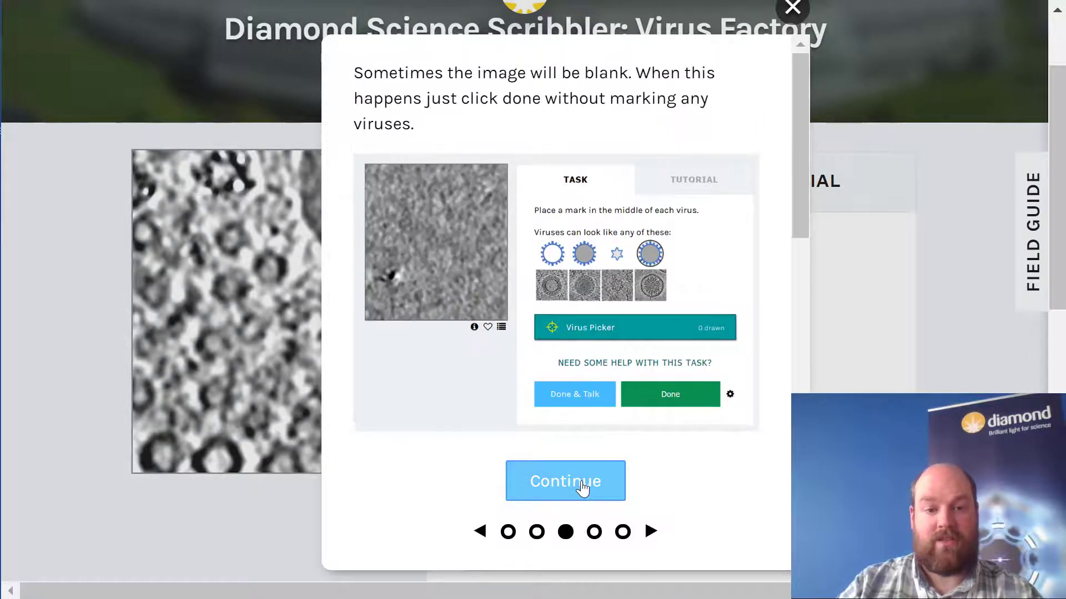
left_click(581, 489)
left_click(582, 489)
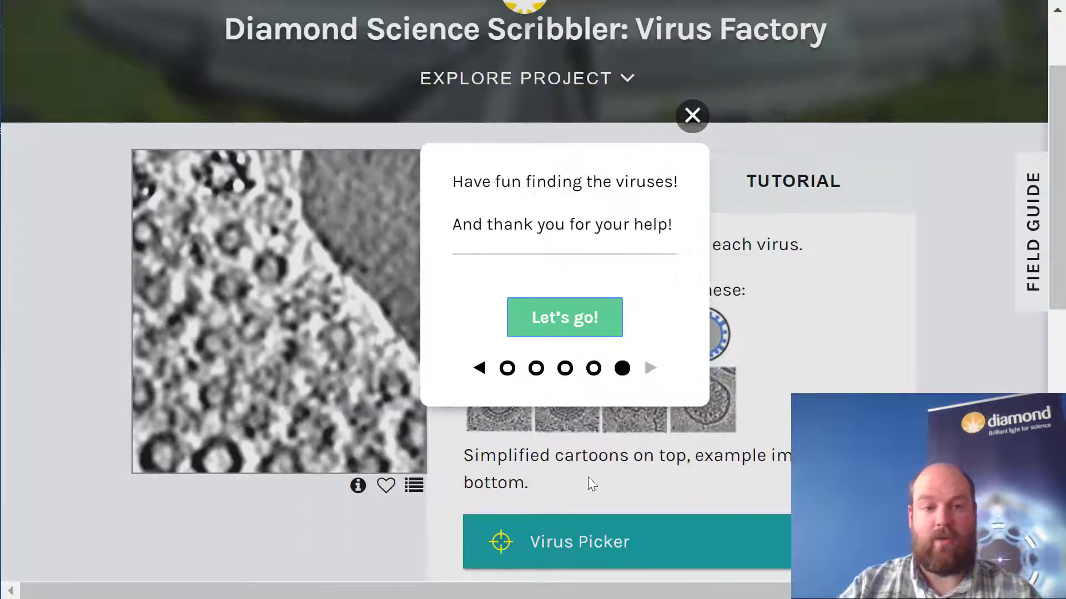
left_click(691, 115)
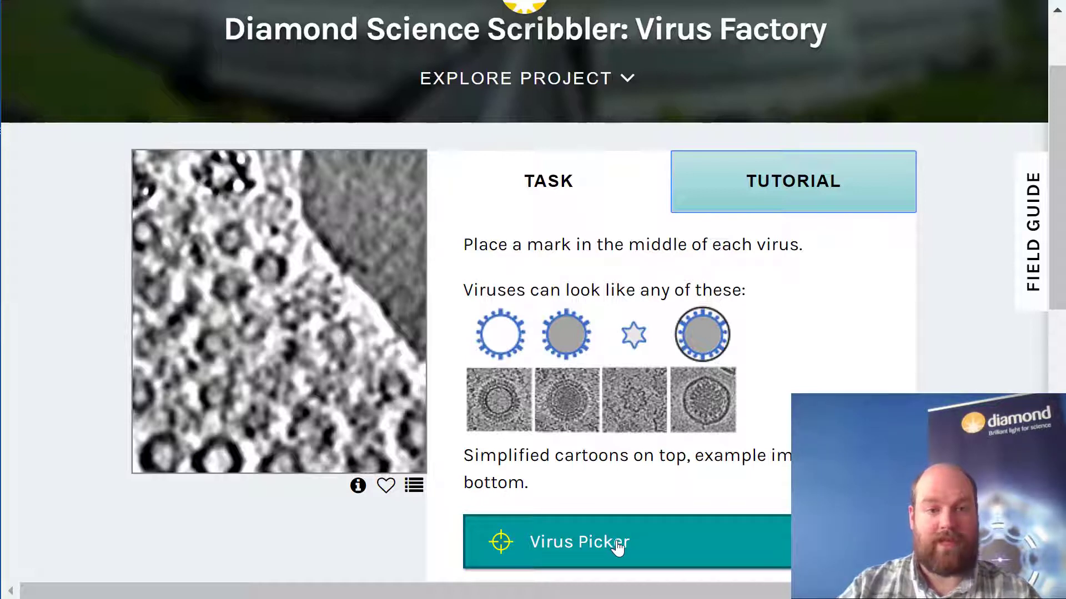
- Mark the centres of four viruses along the bottom edge of the cell image
left_click(164, 454)
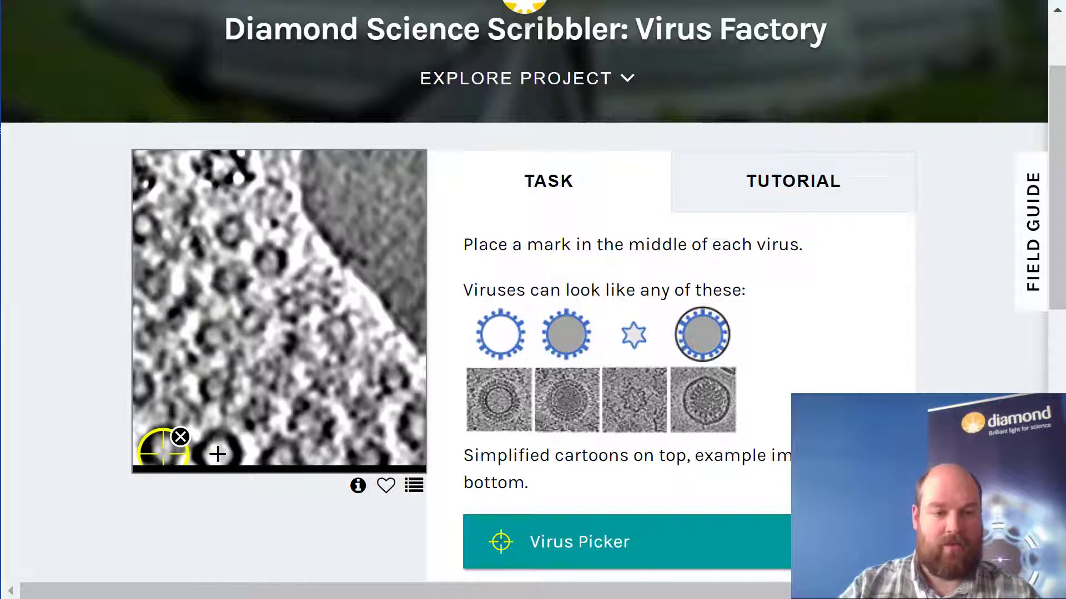
left_click(218, 452)
left_click(281, 454)
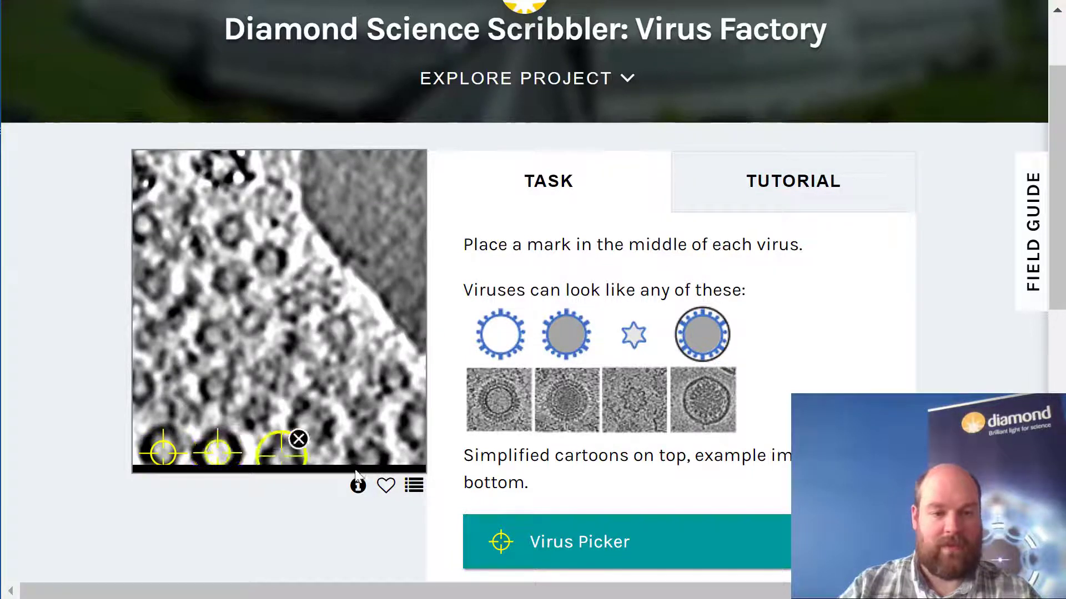
left_click(371, 456)
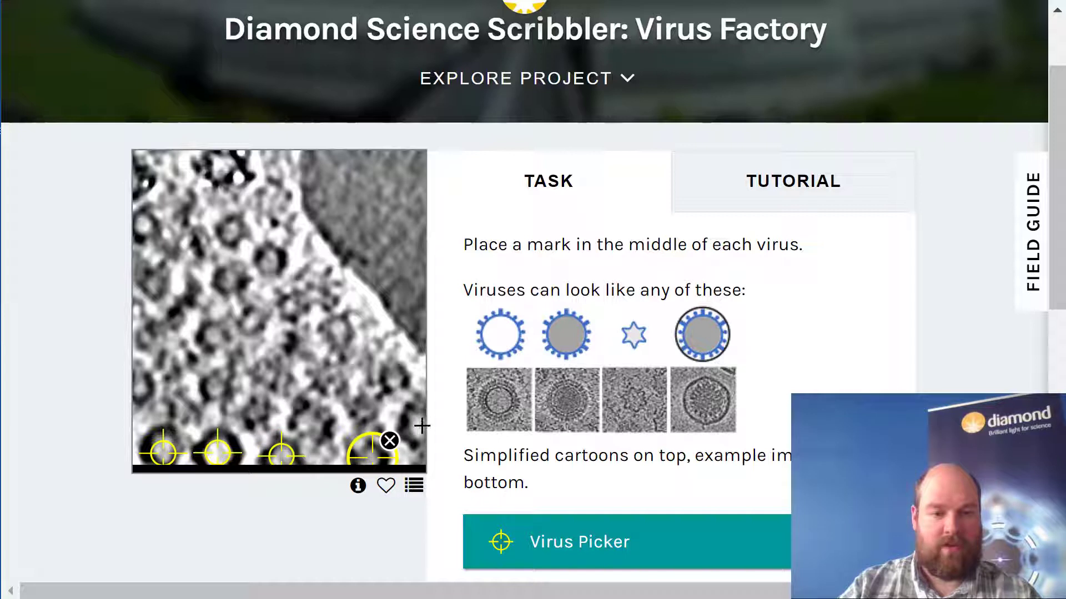
- Mark the centres of six viruses in the lower-right part of the cell image, from the right edge inwards
left_click(417, 425)
left_click(394, 377)
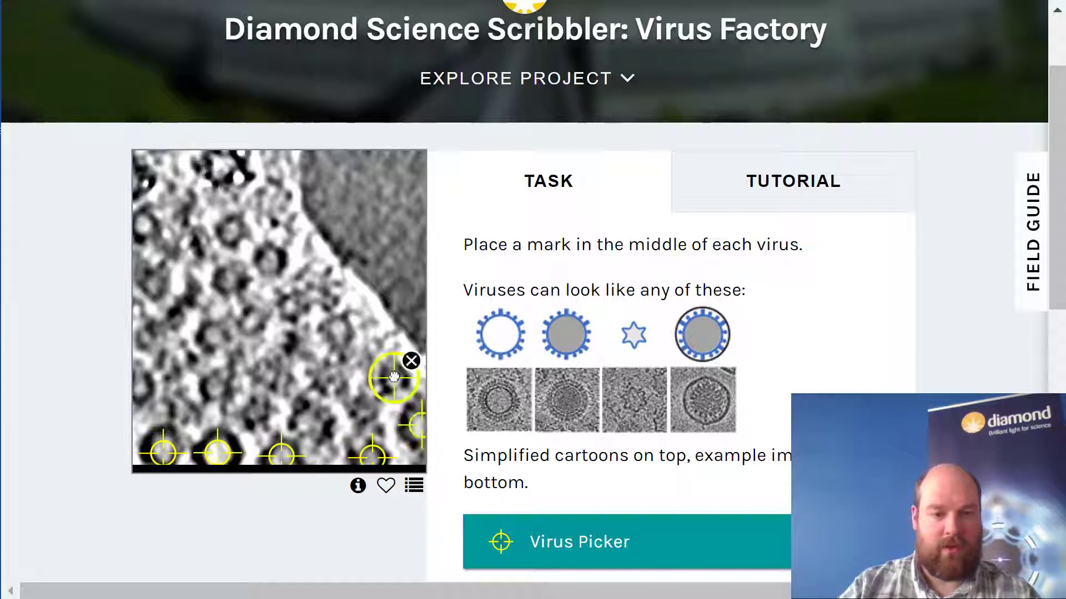
left_click(364, 411)
left_click(328, 378)
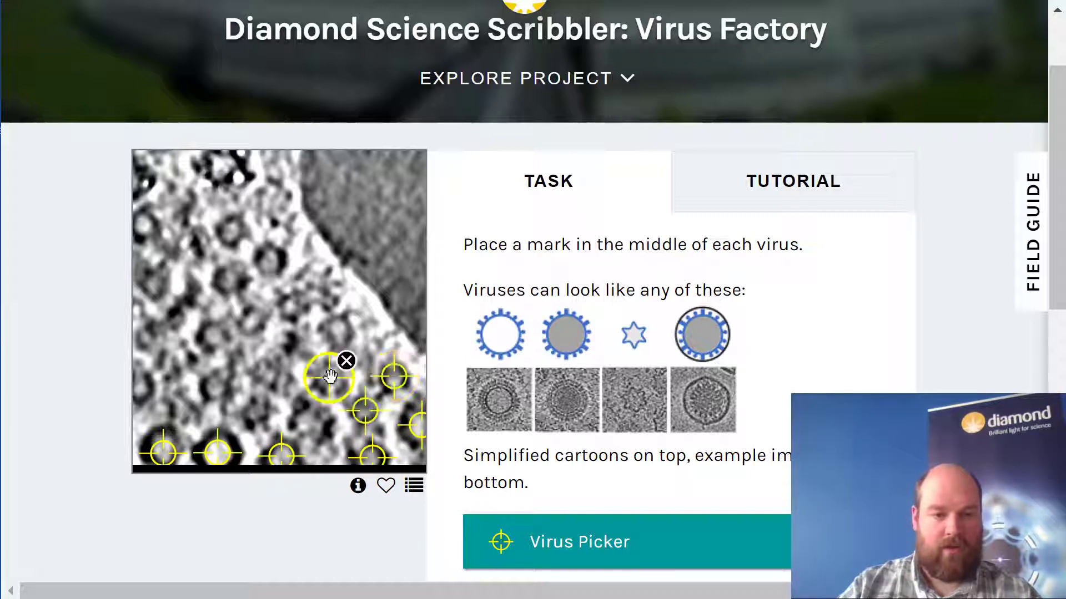
left_click(341, 329)
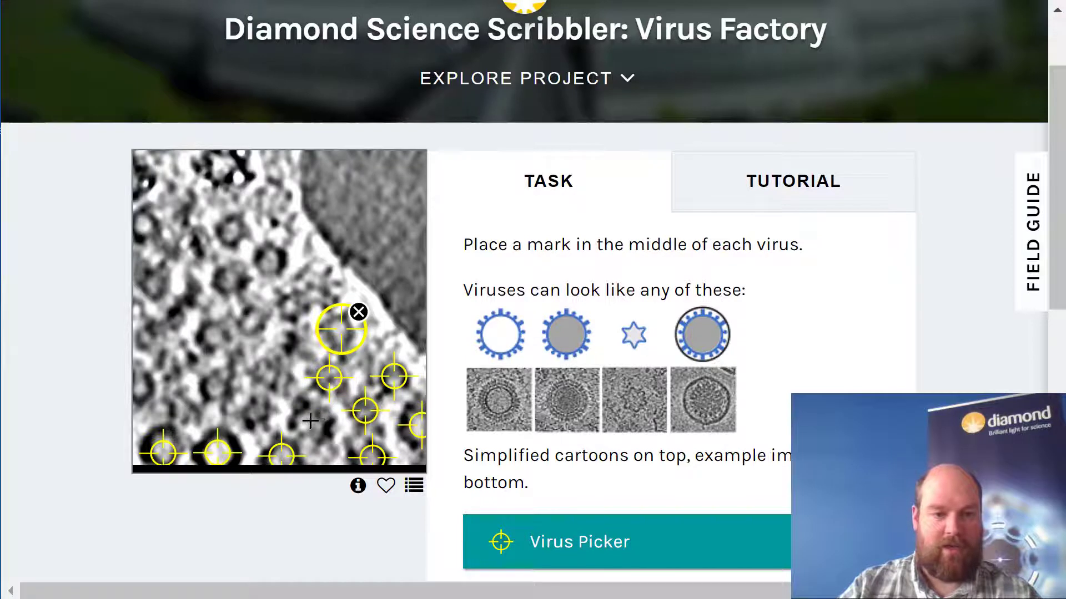
left_click(311, 420)
- Mark the centres of six viruses across the lower-left and middle parts of the cell image
left_click(255, 411)
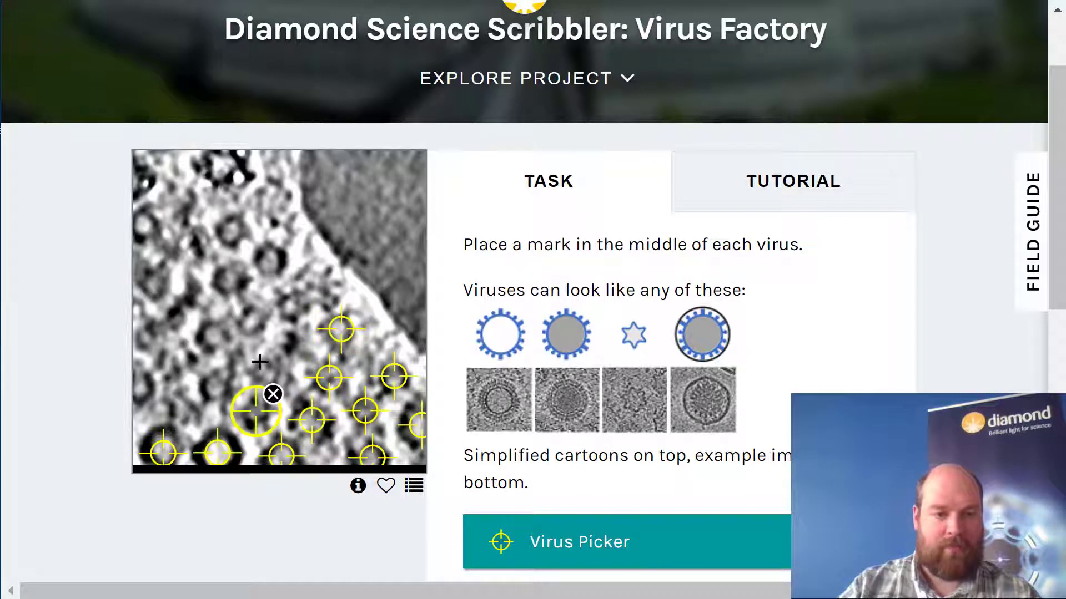
left_click(218, 383)
left_click(145, 386)
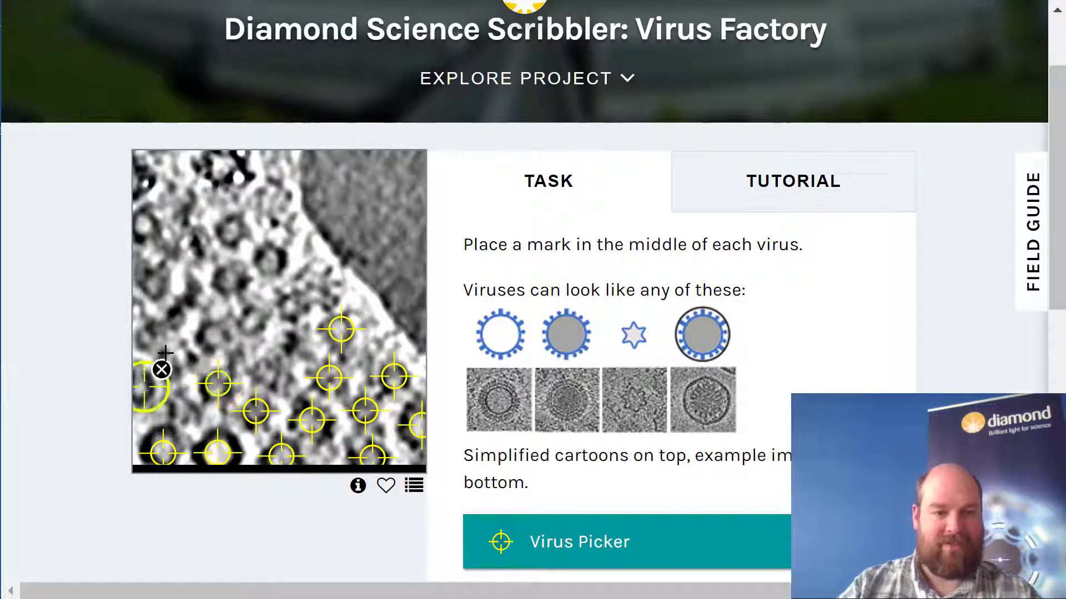
left_click(217, 334)
left_click(251, 321)
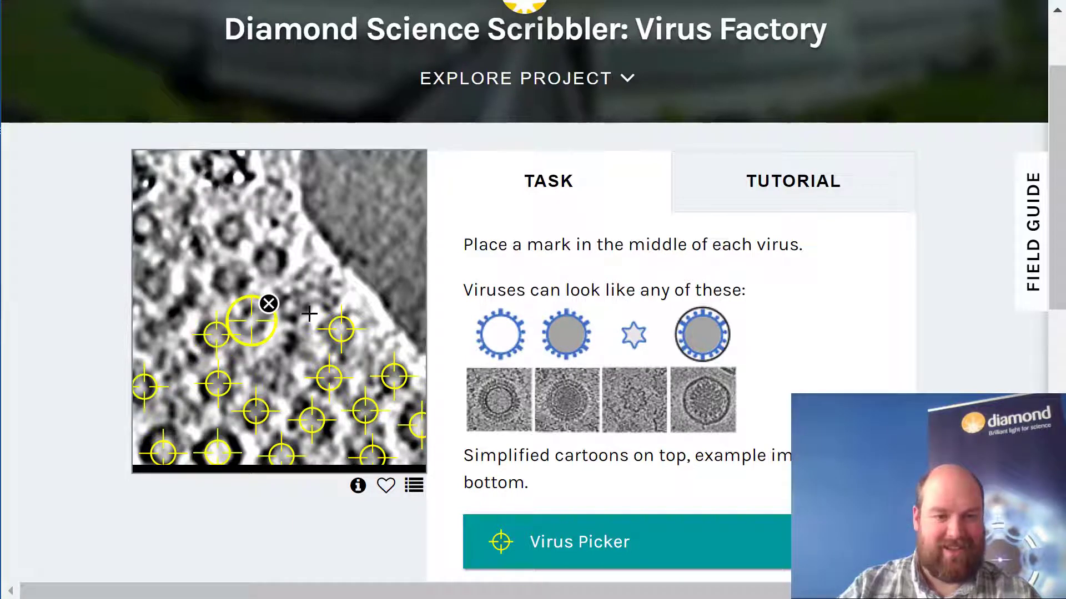
left_click(293, 304)
- Mark the centres of five viruses in the upper part of the cell image, left of the smooth grey region
left_click(270, 258)
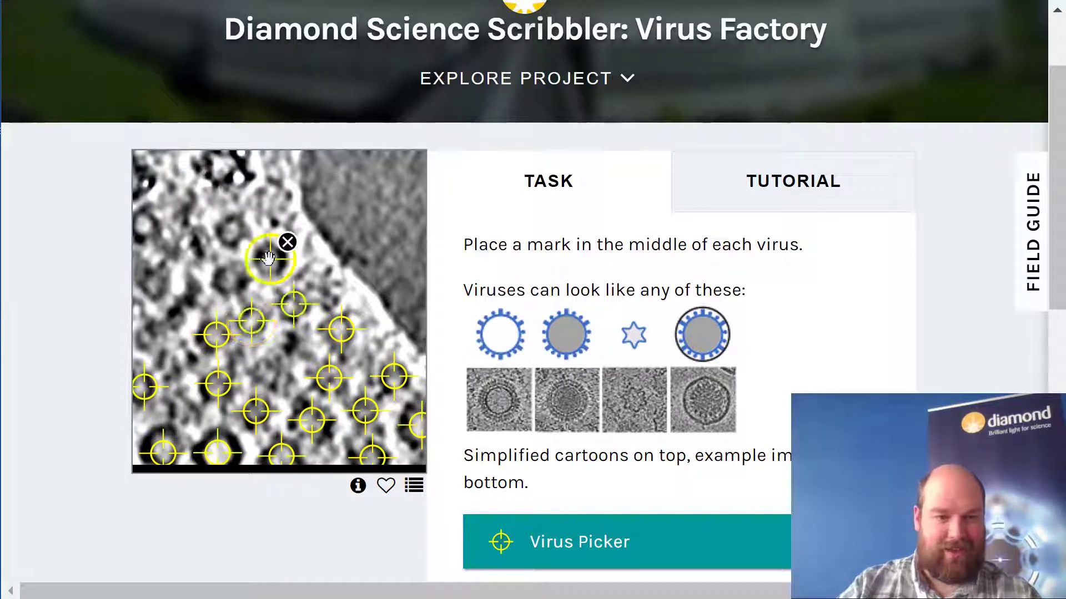
left_click(232, 279)
left_click(230, 229)
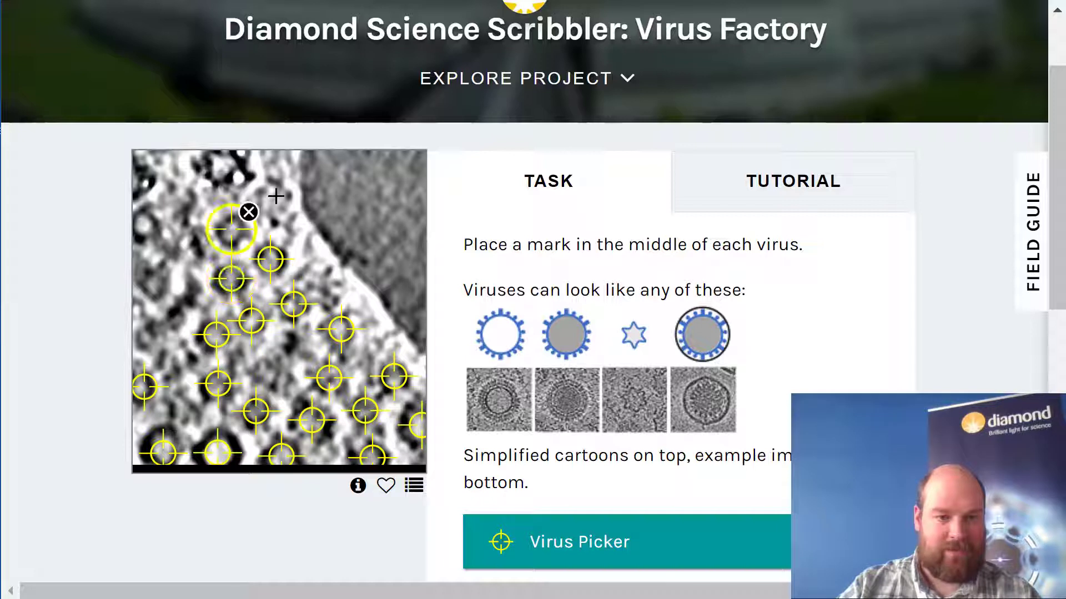
left_click(273, 198)
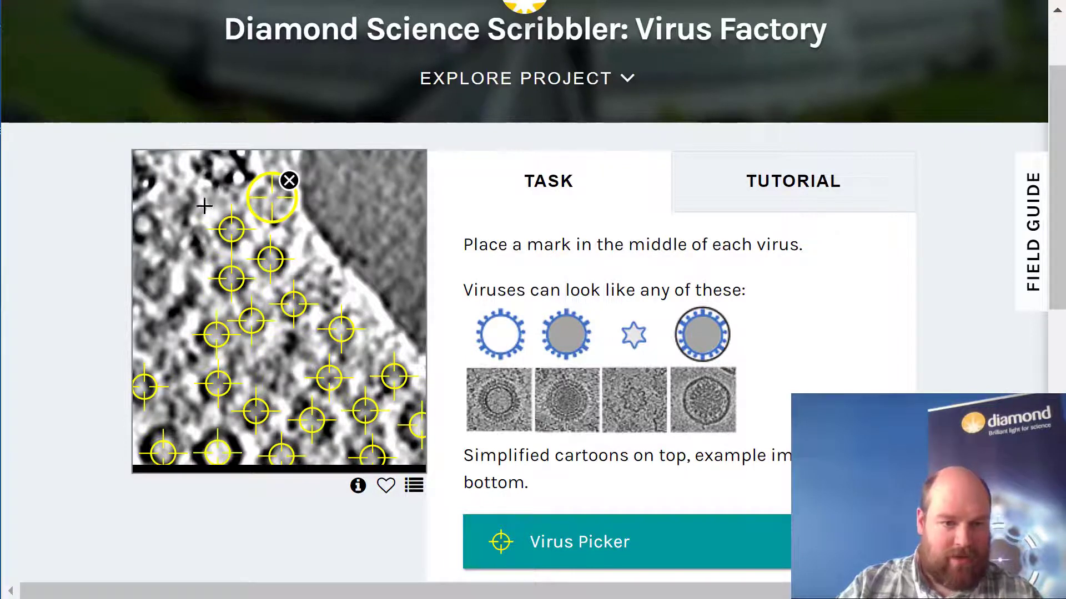
left_click(223, 165)
- Mark the centres of four more viruses down the left side of the cell image
left_click(144, 235)
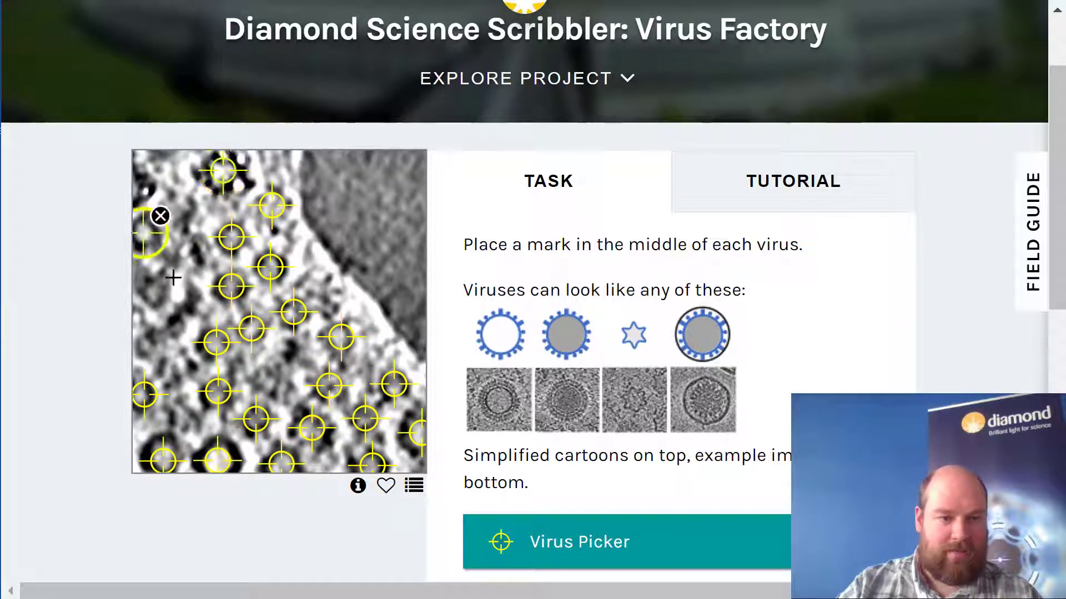
left_click(159, 290)
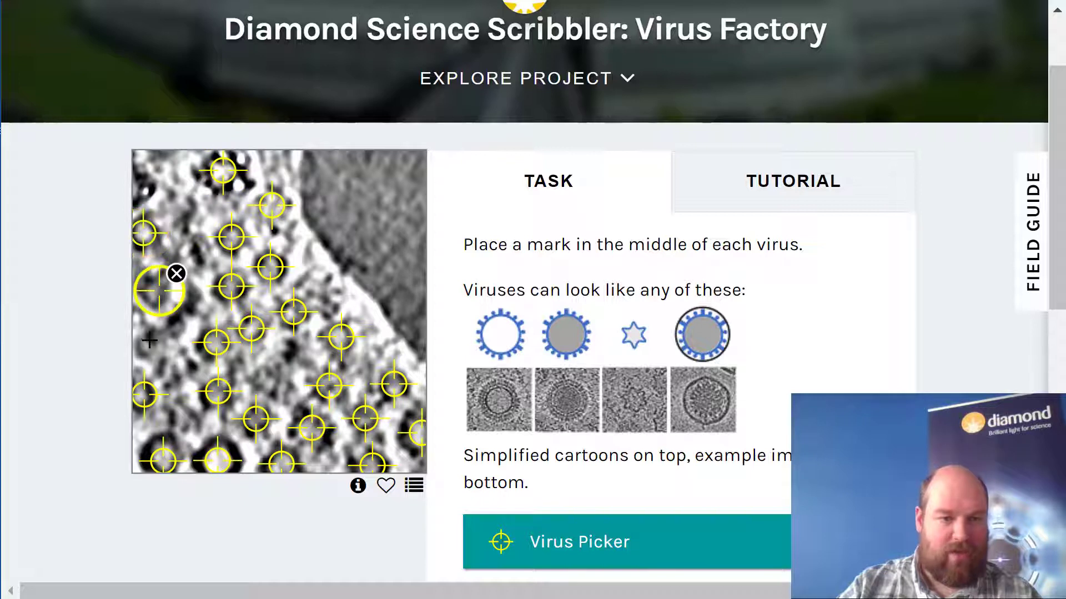
left_click(146, 340)
left_click(170, 371)
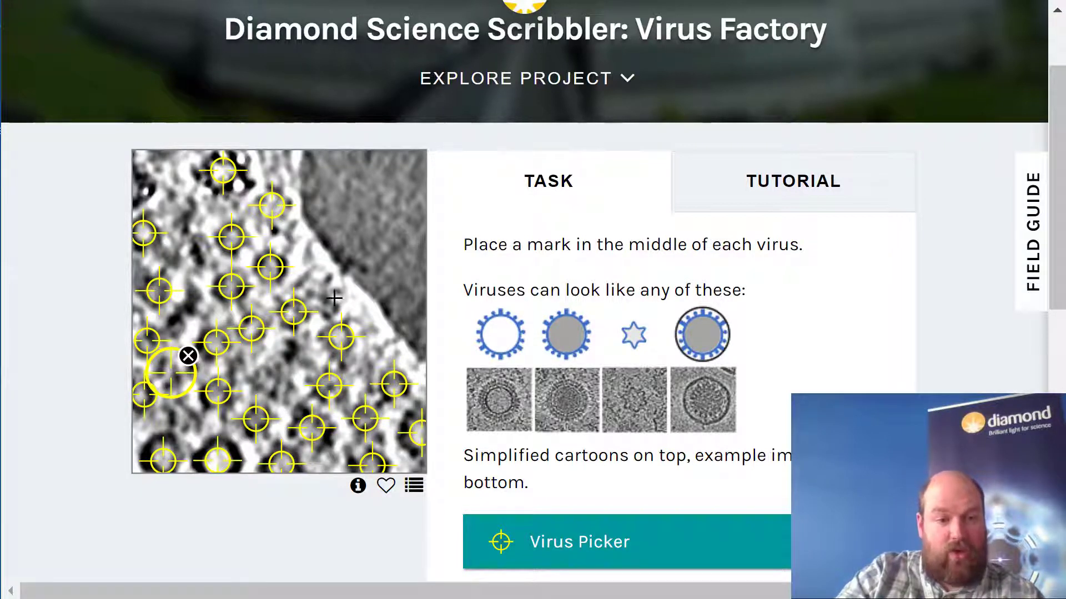
- Reposition the mark beside the upper end of the membrane slightly down and to the right
left_click(273, 210)
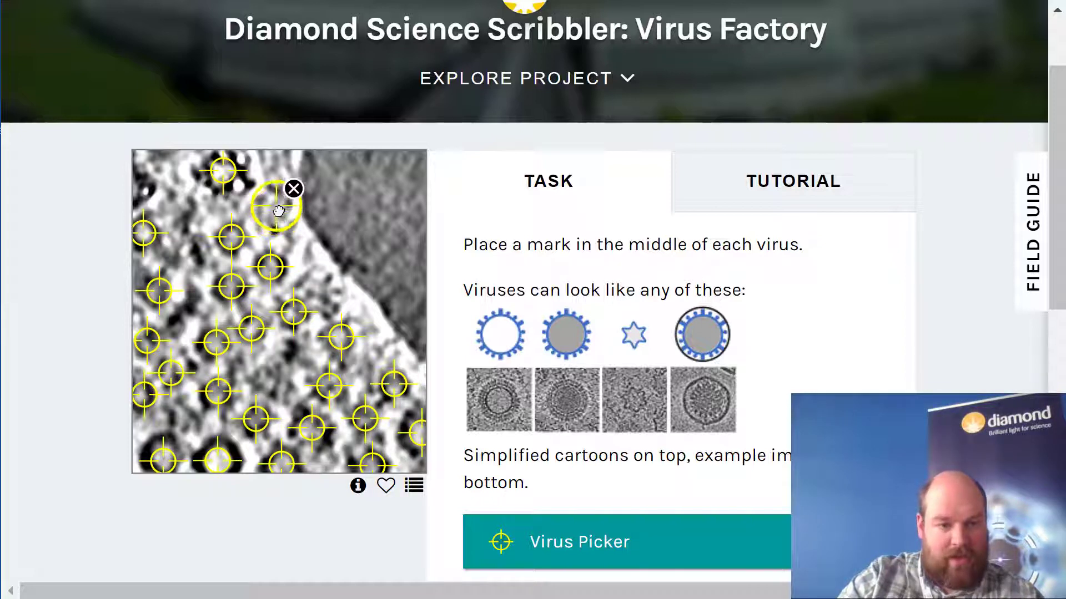
left_click_drag(275, 211, 278, 216)
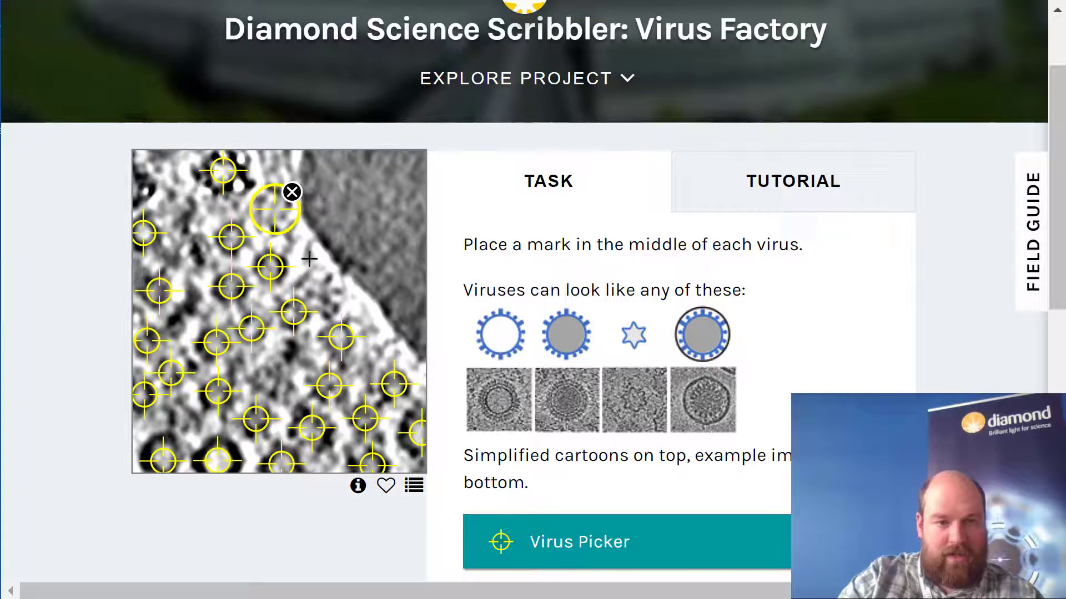
- Try placing a mark at the membrane and moving it into the smooth grey region, and delete it
left_click(373, 288)
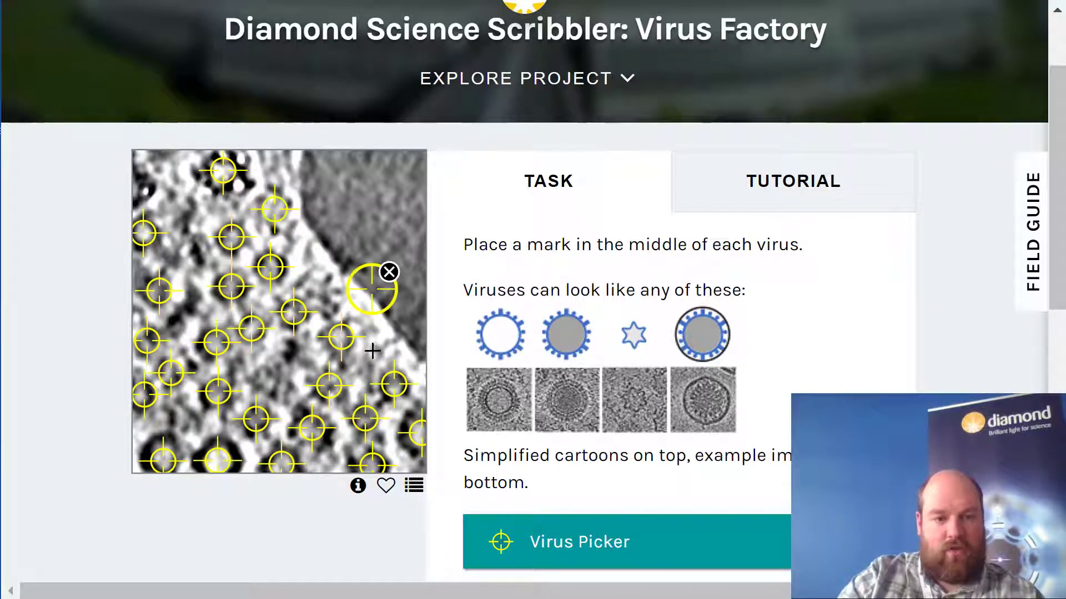
left_click_drag(374, 290, 356, 222)
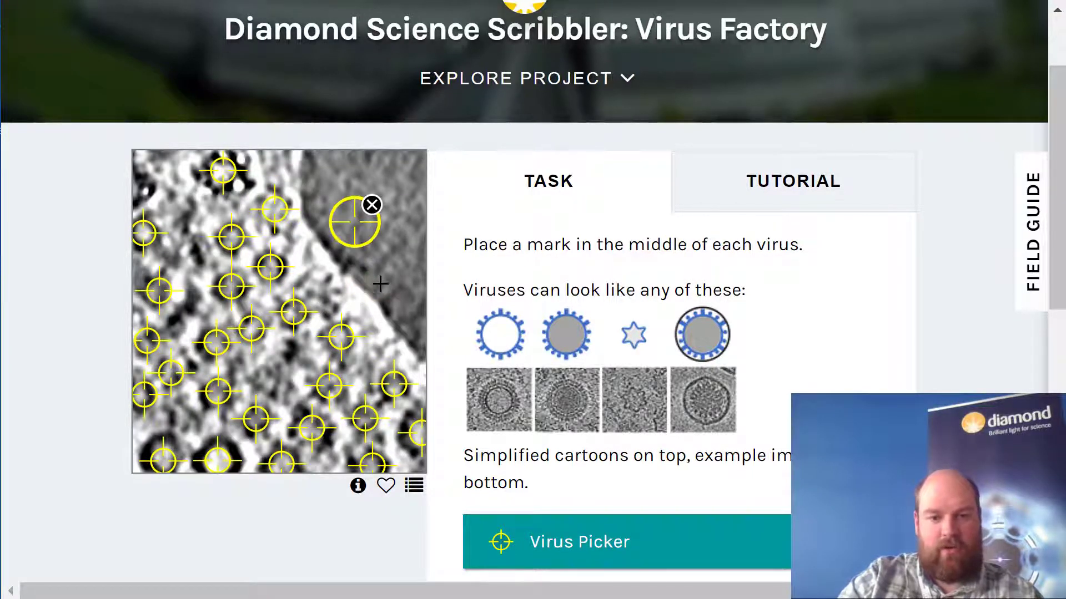
left_click(373, 205)
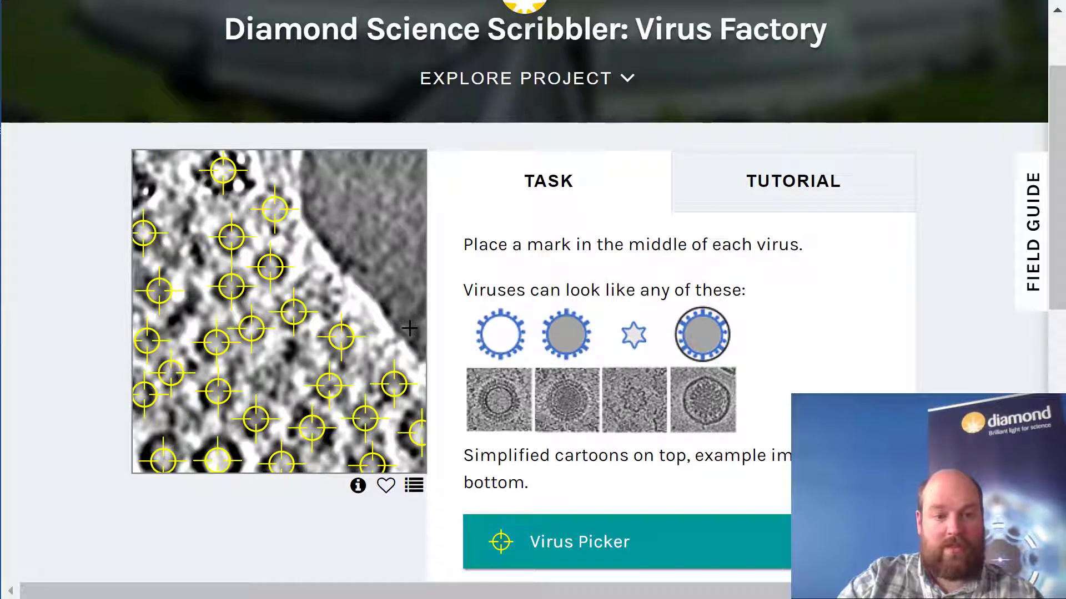
- Review the virus marks and submit the finished classification to load the next image
scroll(771, 369, "down", 4)
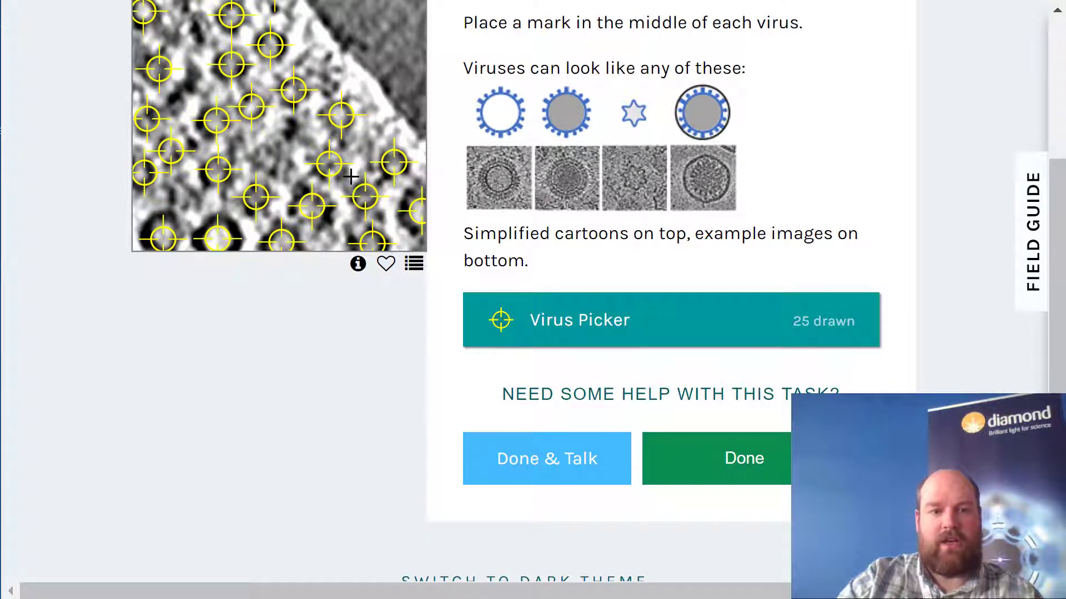
scroll(702, 413, "down", 4)
scroll(683, 408, "up", 2)
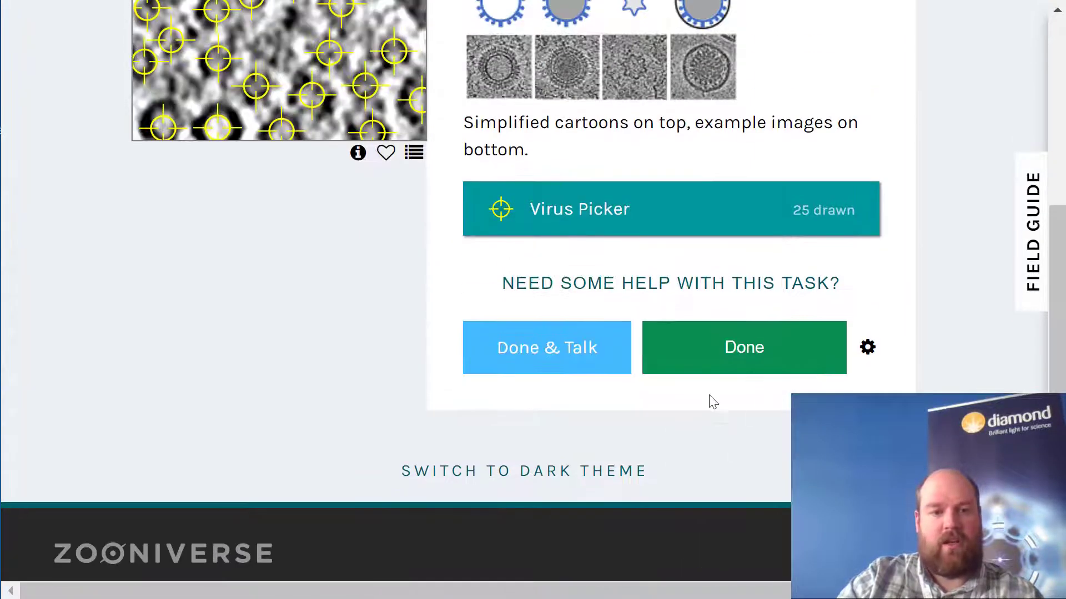
scroll(713, 402, "up", 2)
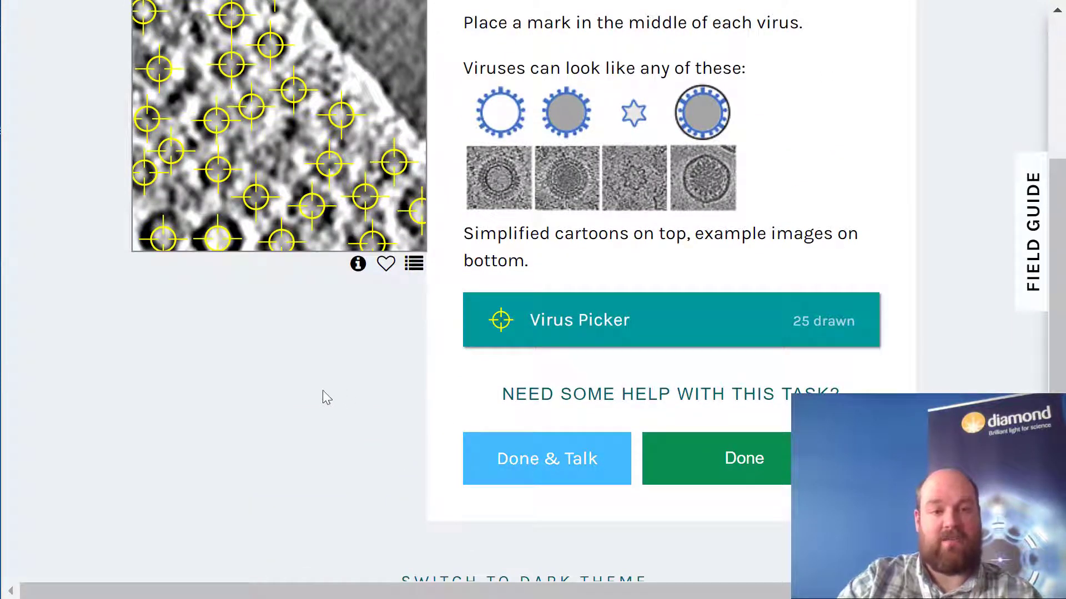
scroll(327, 398, "up", 2)
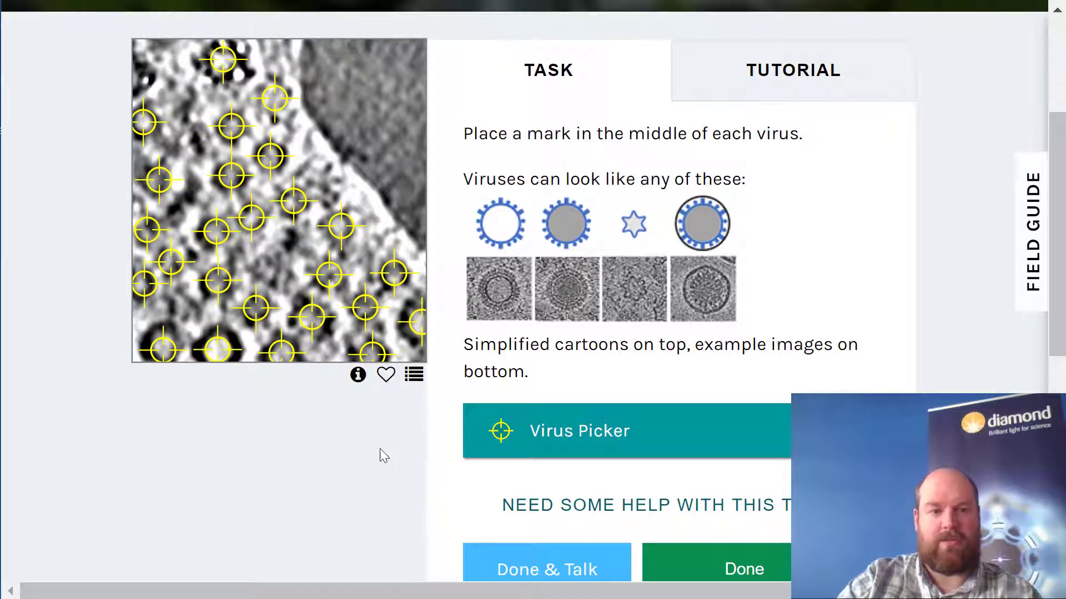
scroll(431, 372, "up", 2)
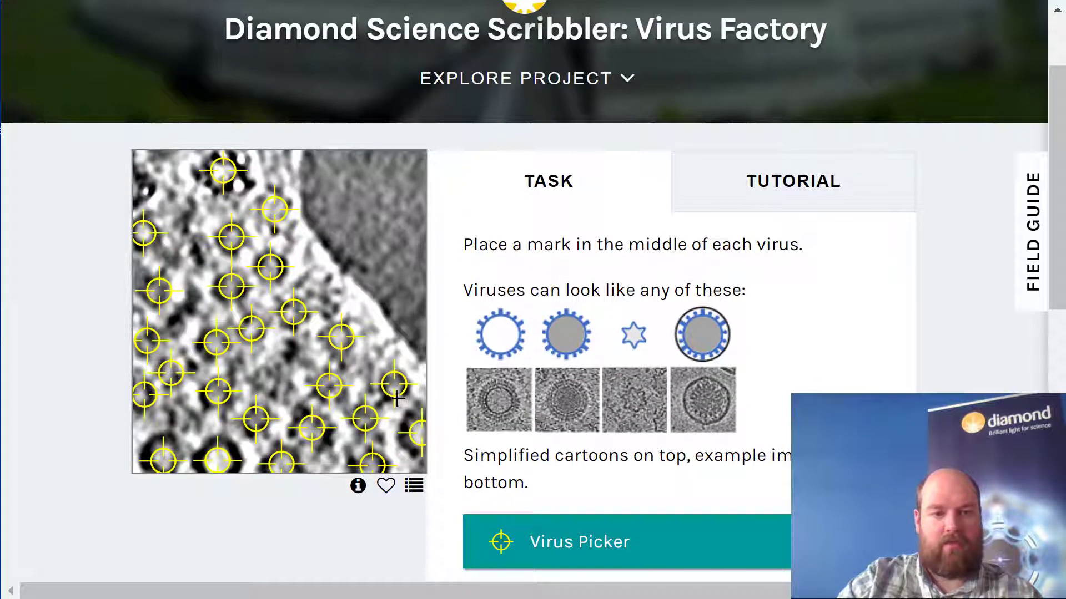
scroll(397, 410, "down", 2)
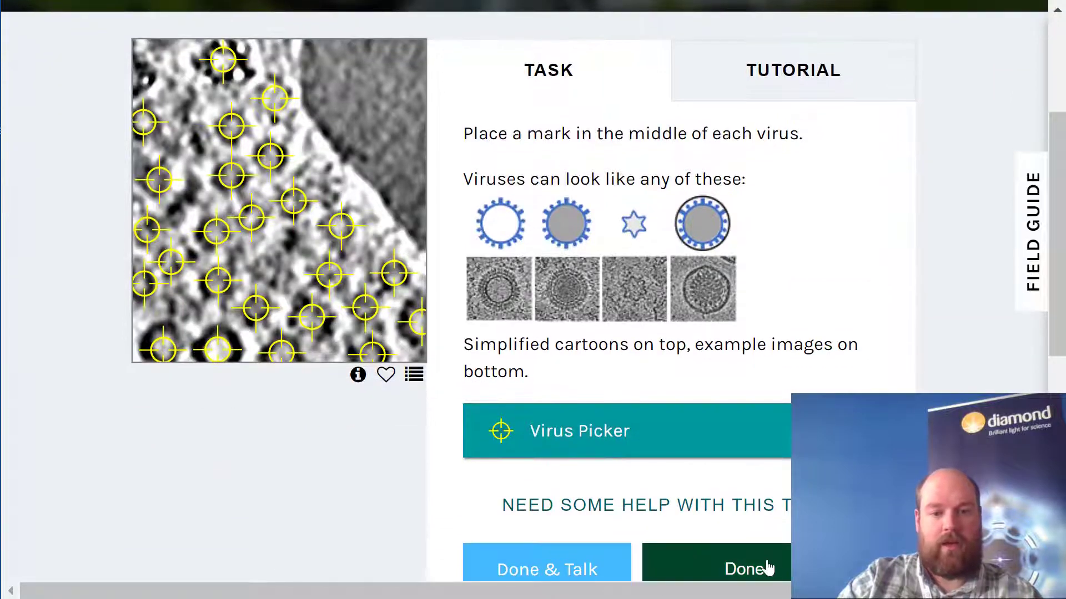
left_click(768, 567)
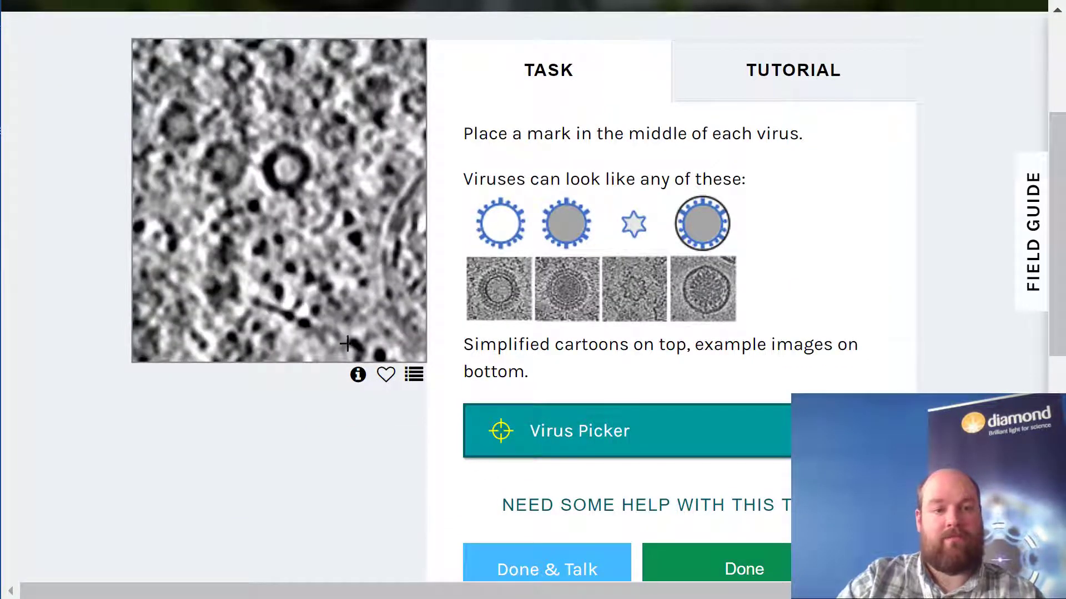
- Mark the centres of the dark-ringed virus near the image's middle and five more viruses toward the upper-right corner
left_click(285, 166)
left_click(338, 131)
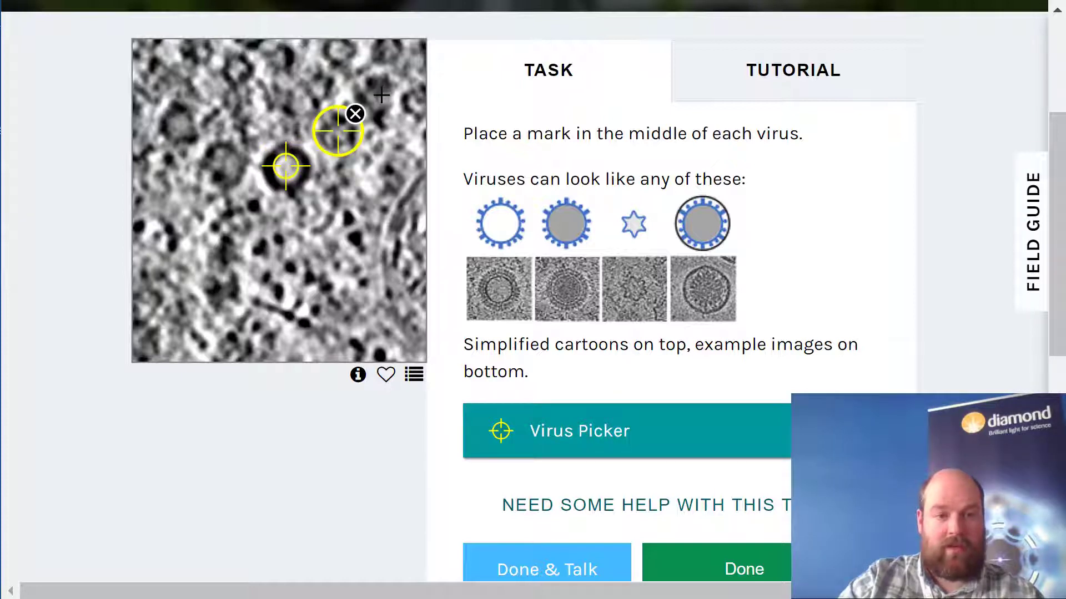
left_click(381, 95)
left_click(419, 100)
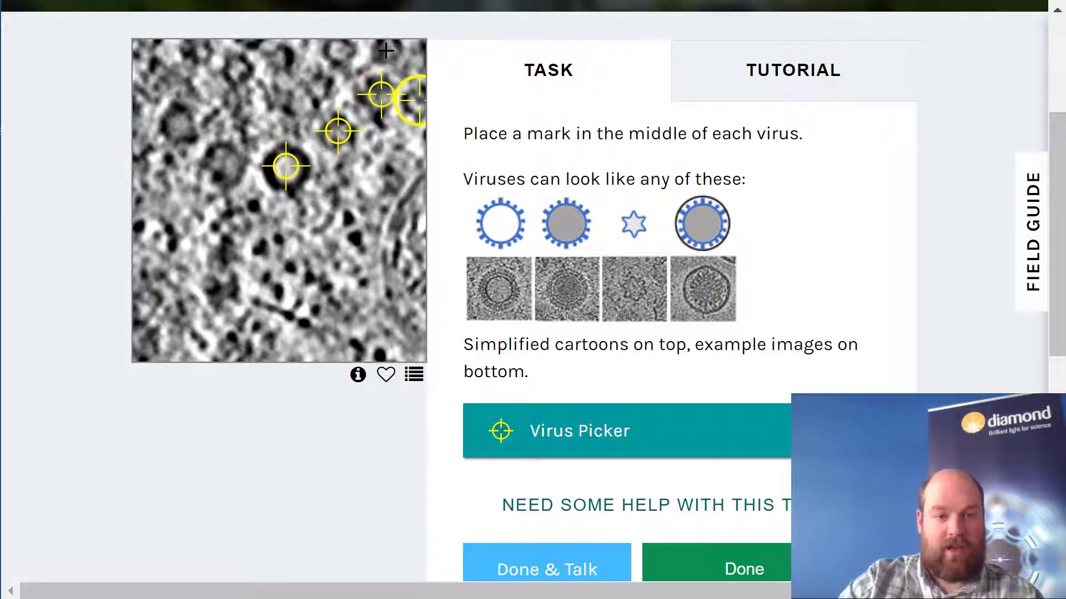
left_click(386, 51)
left_click(338, 49)
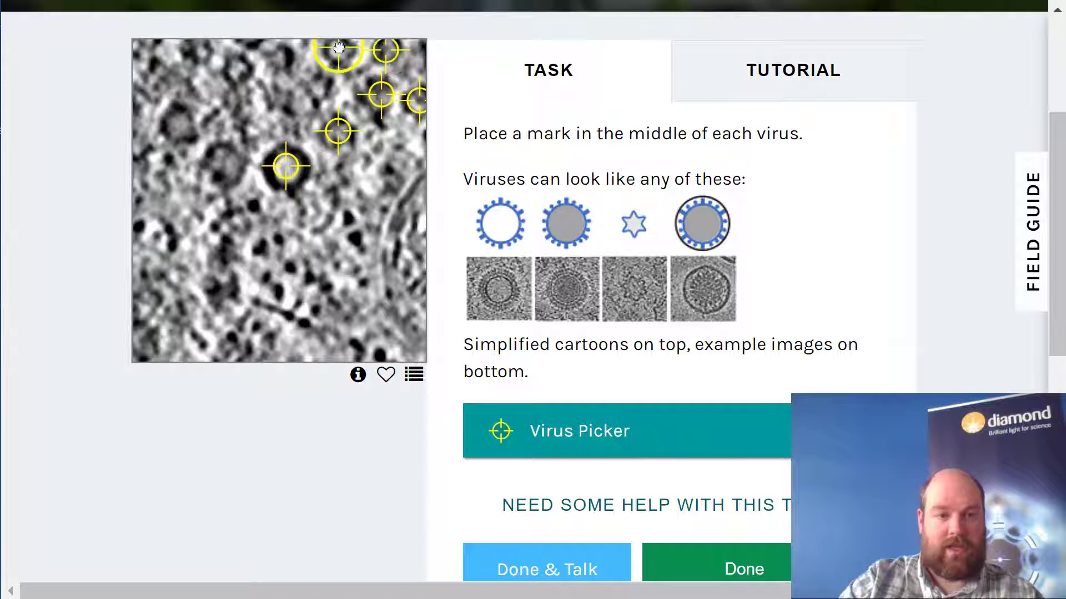
- Mark the centres of the remaining viruses along the upper edge and in the upper-left part of the cell image
left_click(319, 91)
left_click(280, 58)
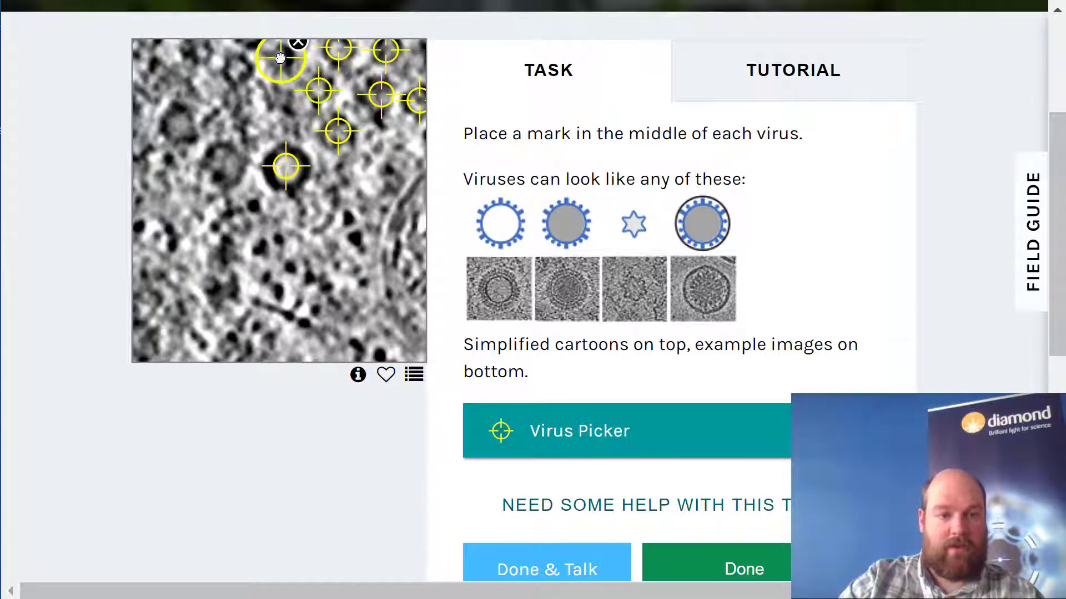
left_click(239, 68)
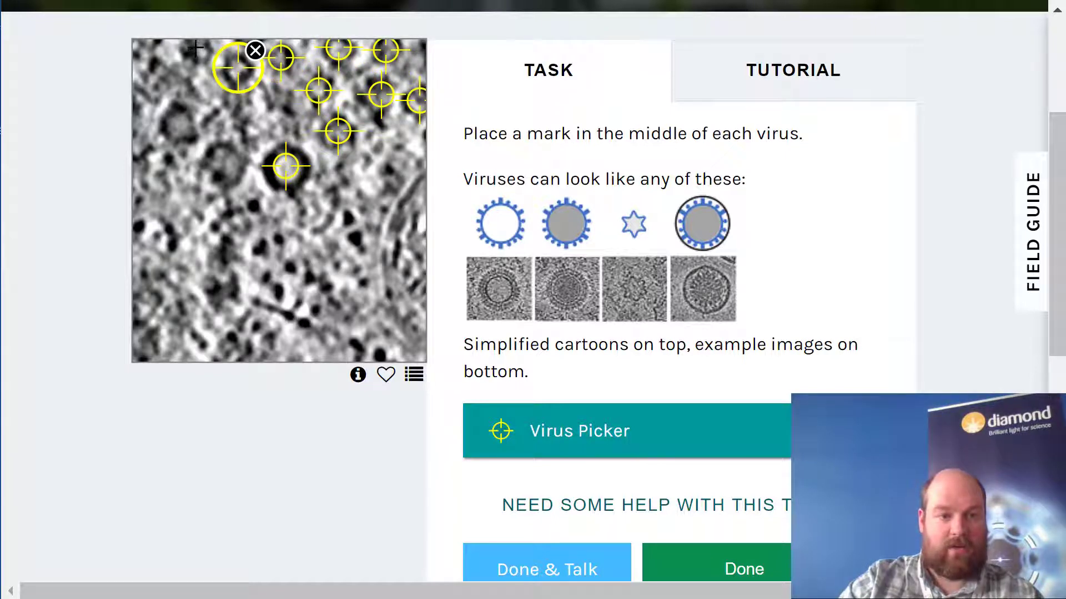
left_click(198, 48)
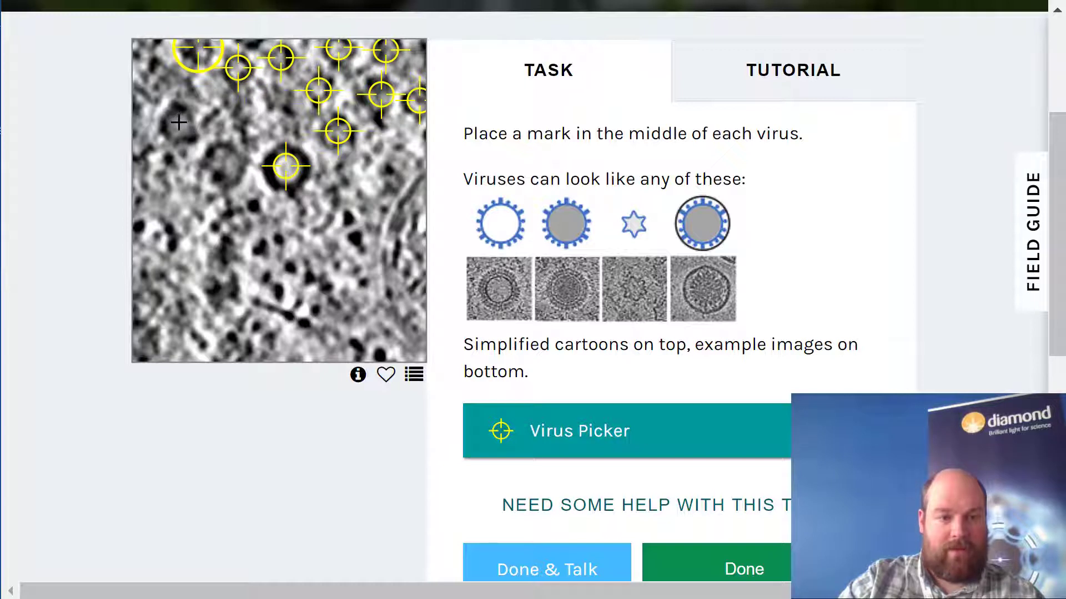
left_click(179, 122)
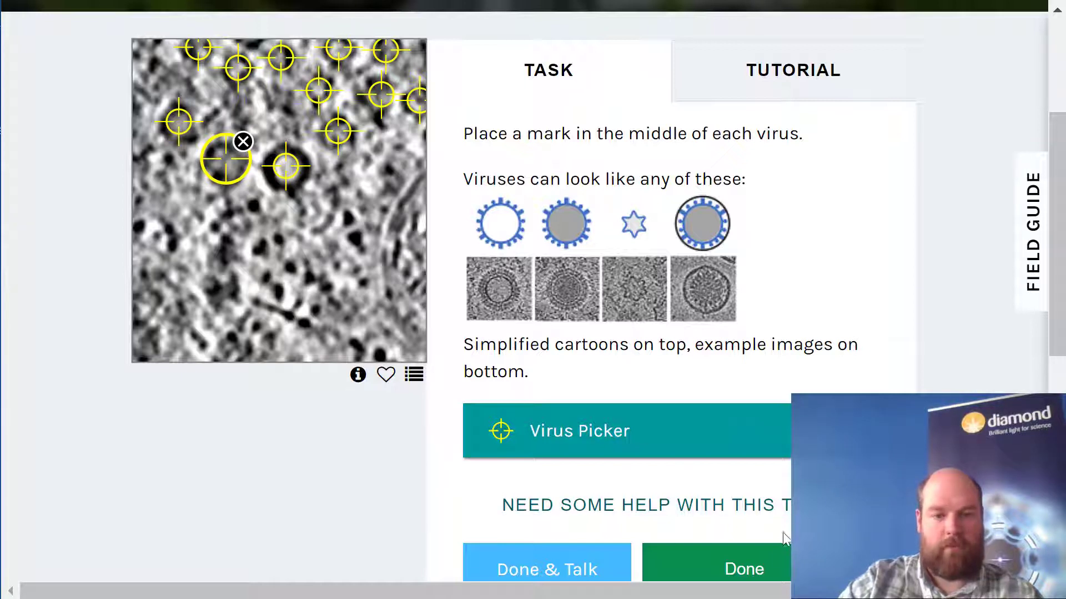
- Submit the marked cell image, and submit the following plain grey image without any marks
left_click(775, 564)
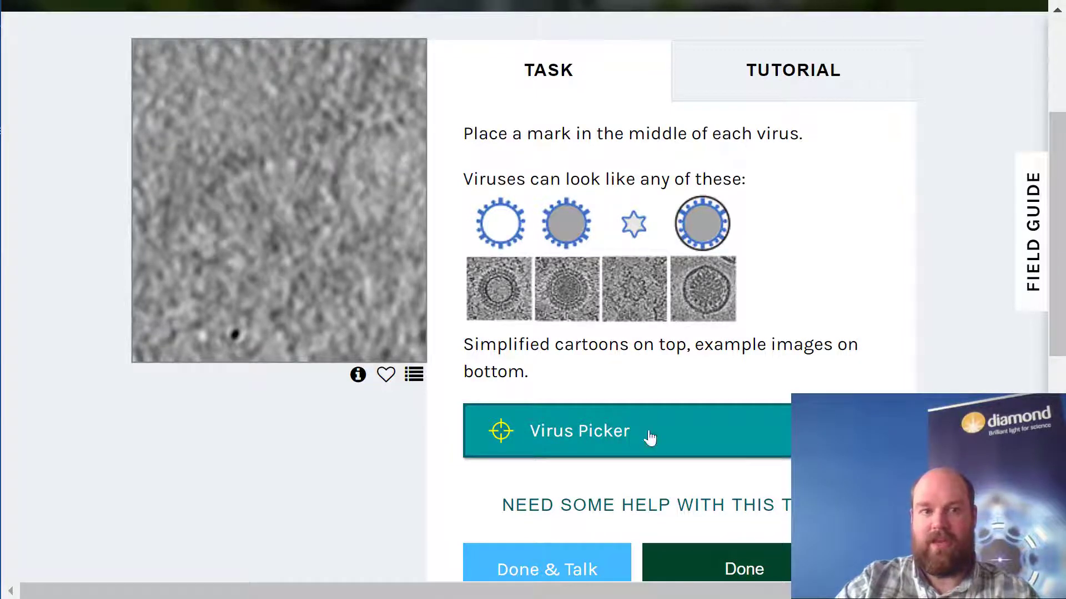
left_click(751, 562)
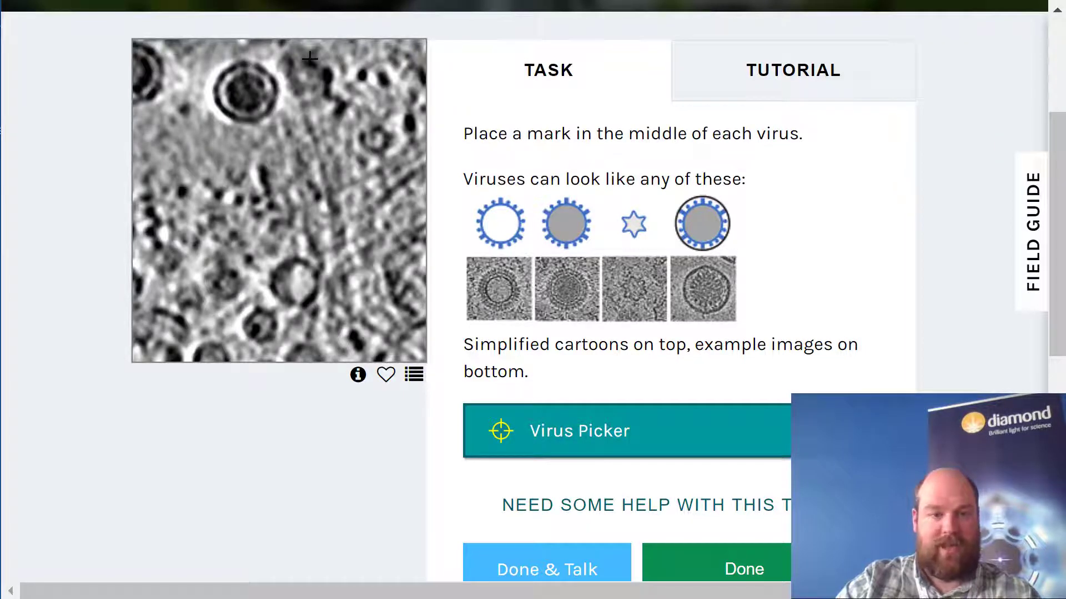
- Mark the double-ringed virus, the partial virus at the upper-left edge, and two ringed viruses in the lower middle of the image
left_click(248, 92)
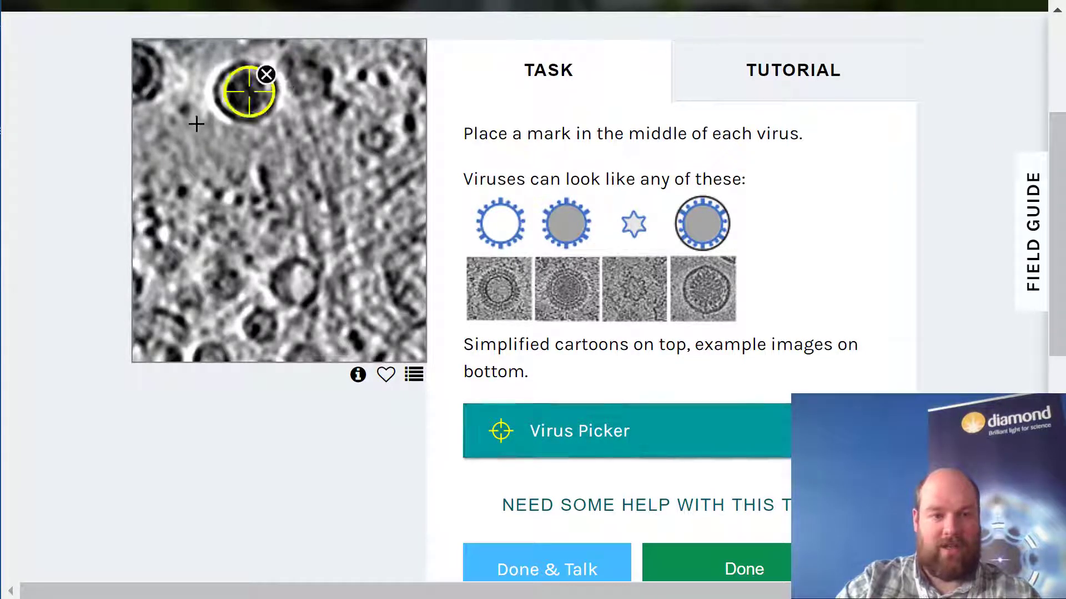
left_click(139, 64)
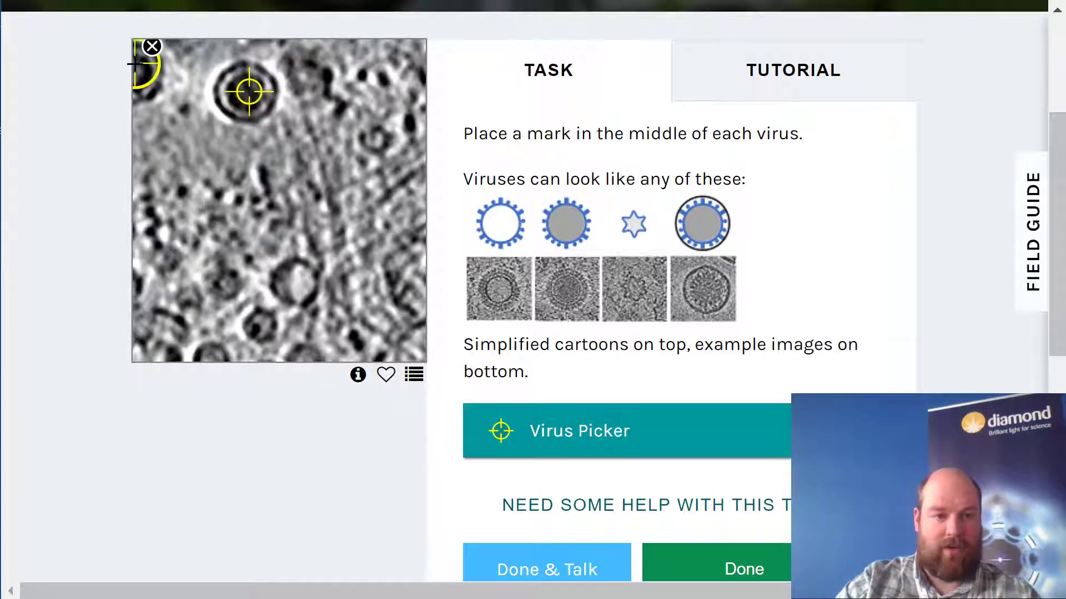
left_click(297, 282)
left_click(259, 326)
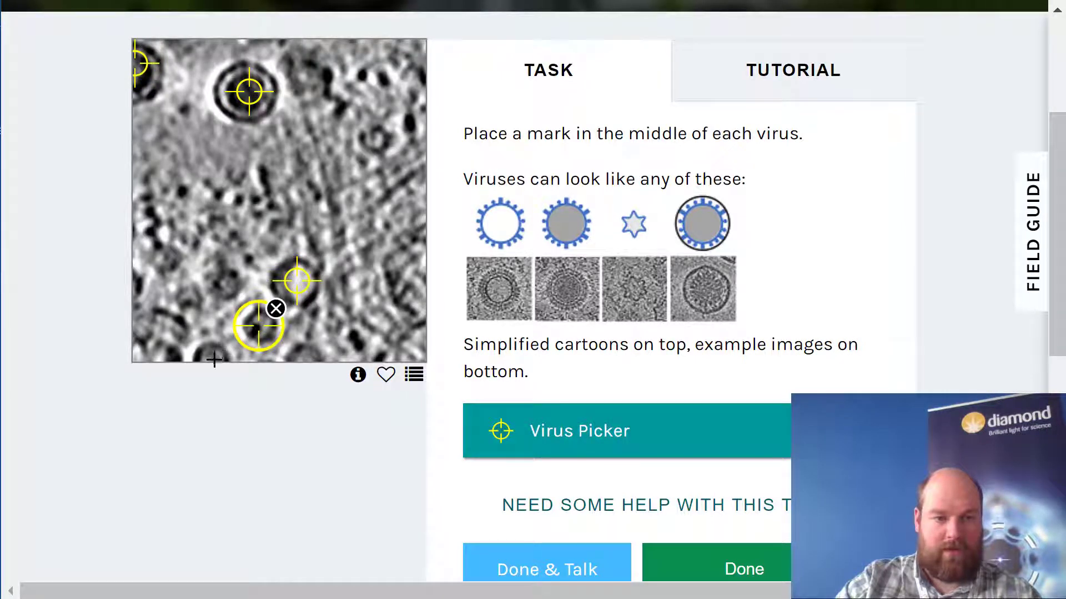
- Mark five more viruses in the lower-left part of the image and the small ringed one at the upper right
scroll(214, 360, "down", 1)
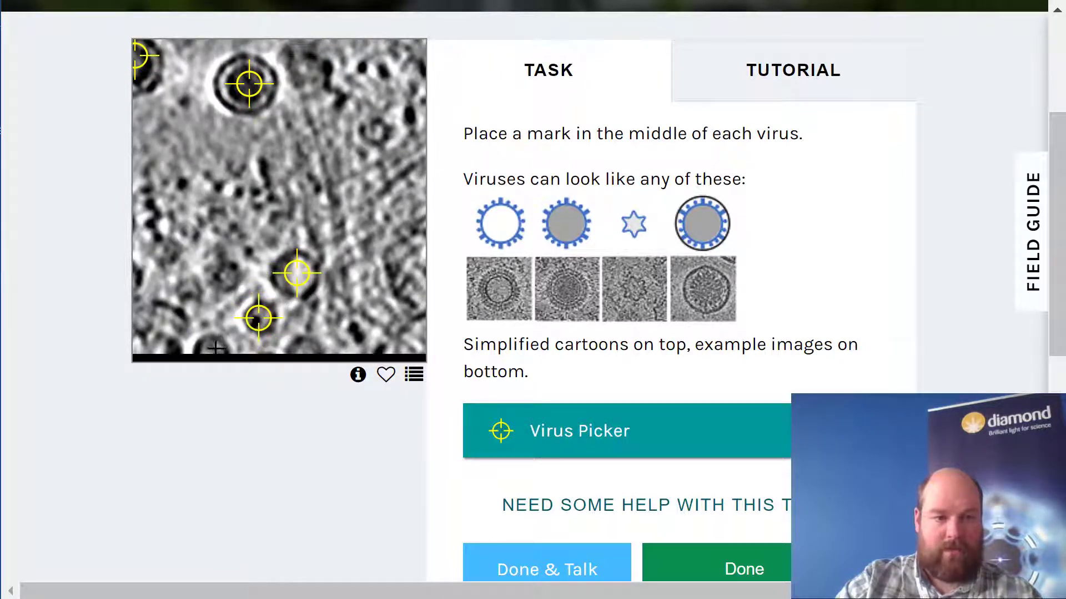
left_click(216, 348)
left_click(168, 318)
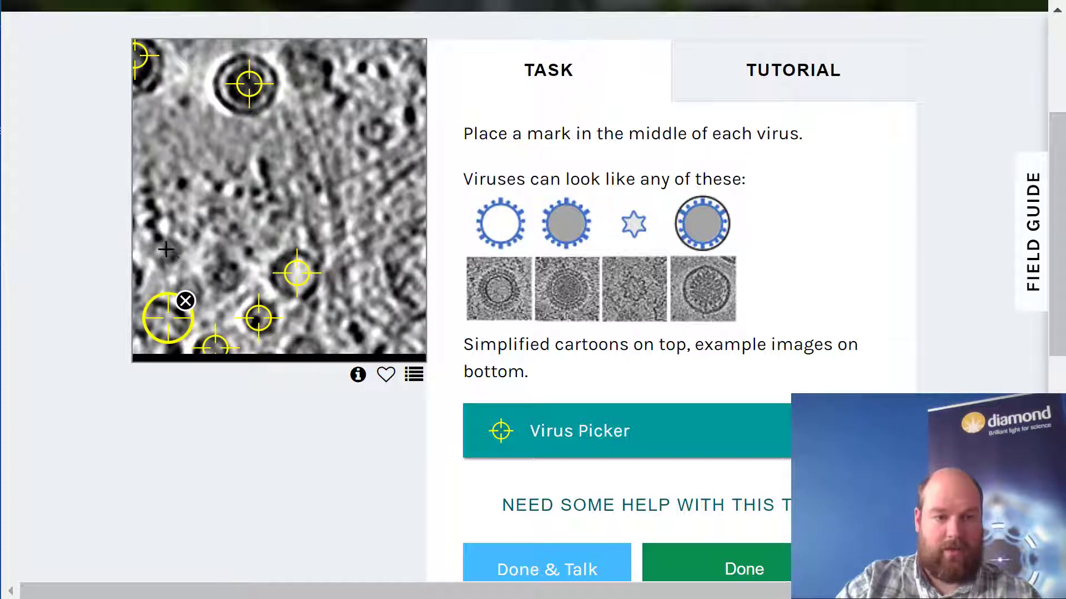
left_click(166, 249)
left_click(228, 276)
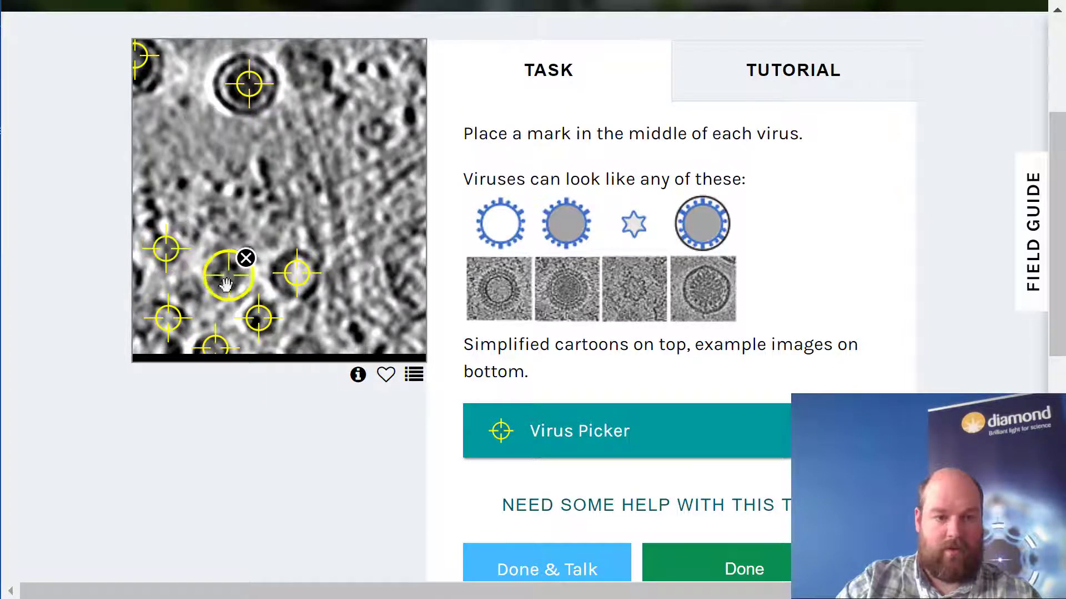
left_click(187, 287)
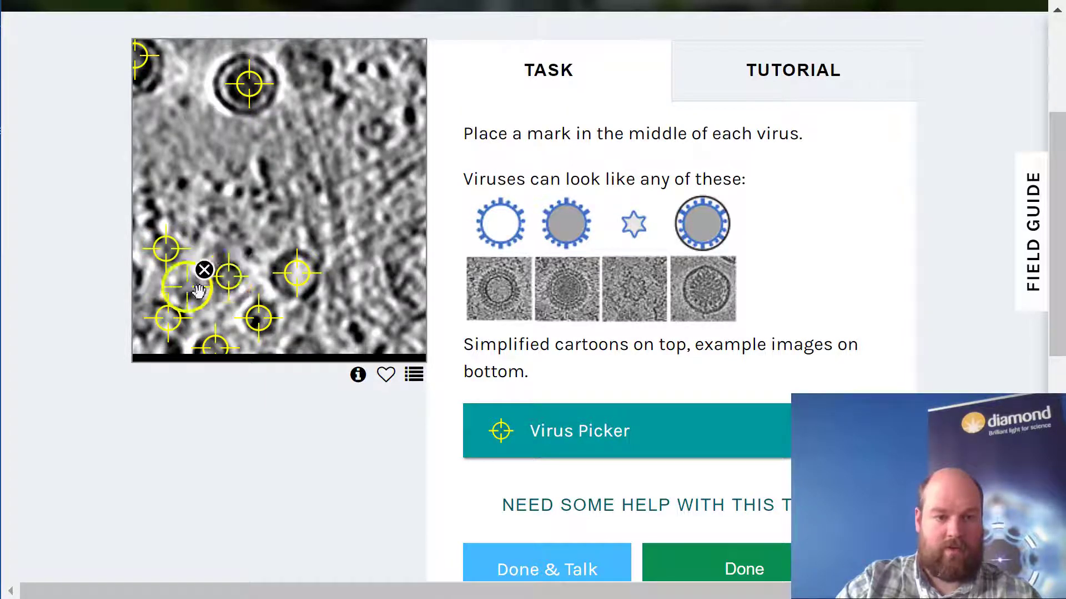
left_click(377, 131)
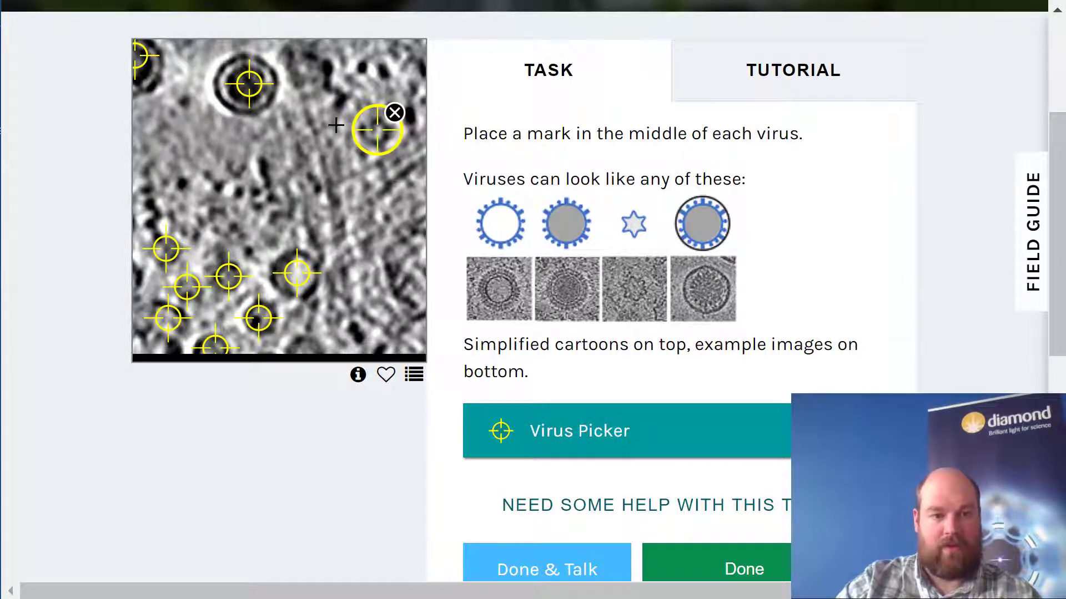
- Recentre the marks on the double-ringed virus and the partial virus at the upper-left edge, and submit the classification
left_click(247, 86)
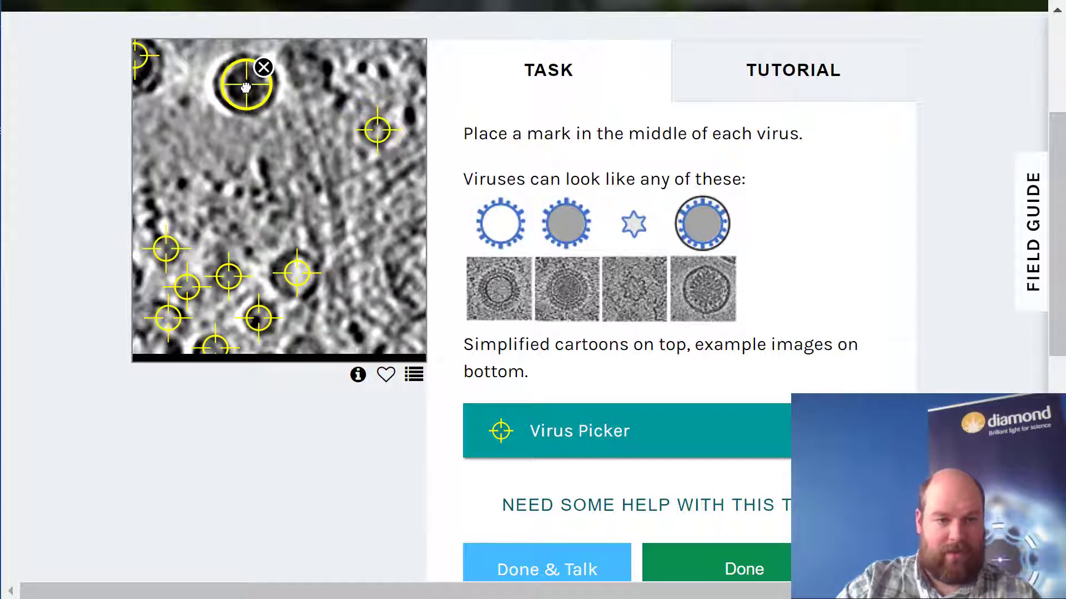
left_click_drag(246, 87, 244, 86)
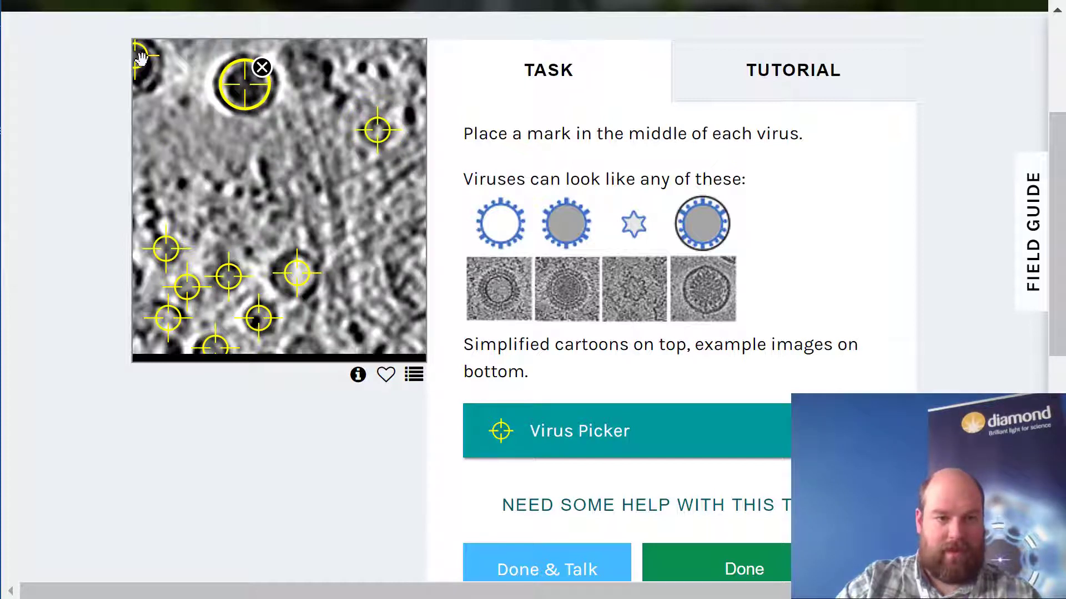
left_click_drag(140, 61, 140, 78)
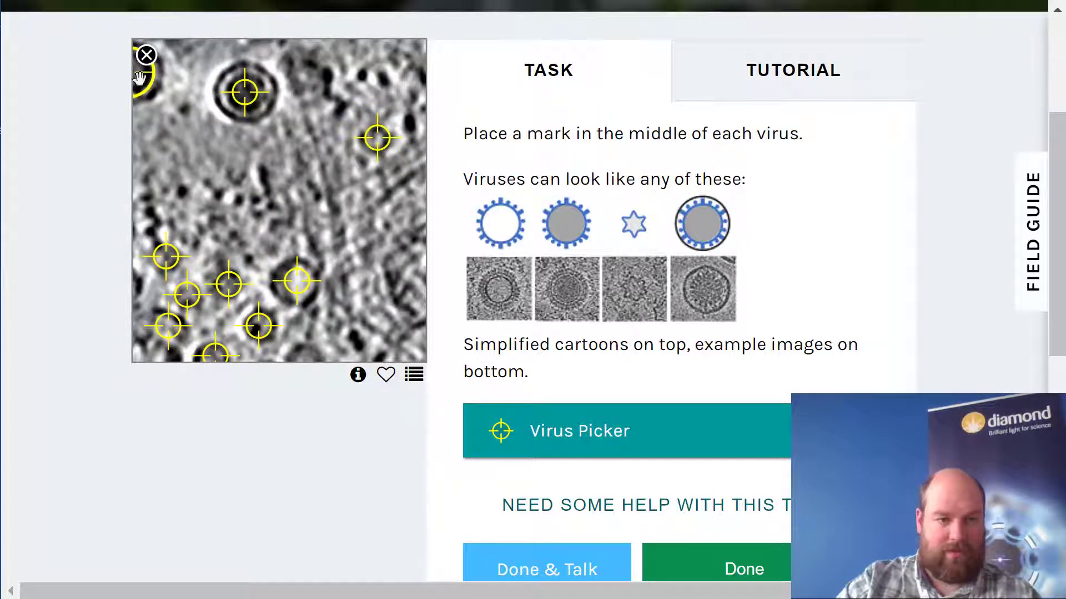
left_click(722, 560)
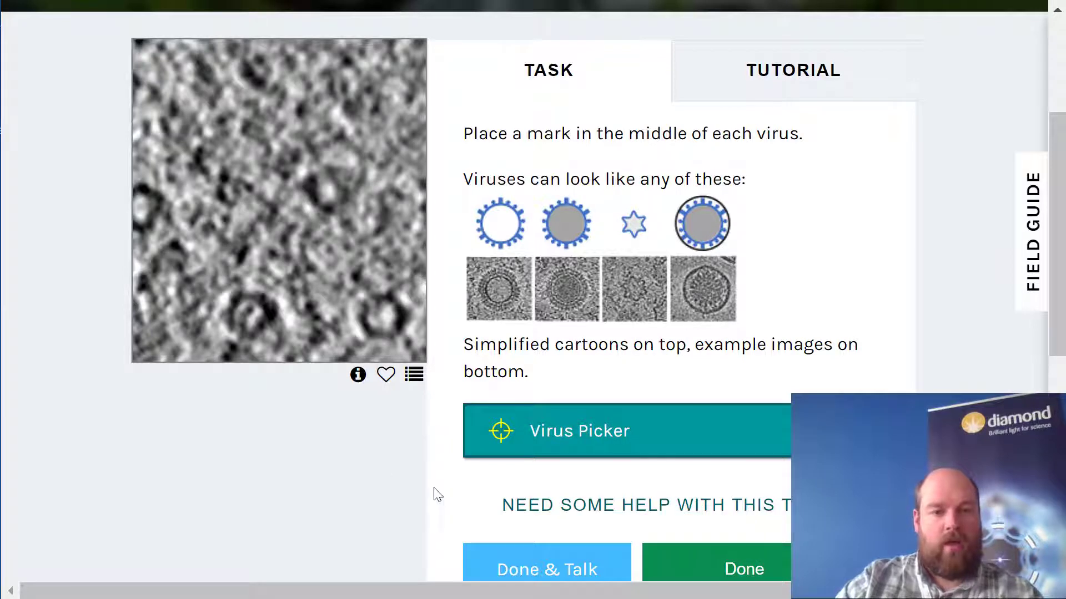
- Return to the Virus Factory project home page and open the Virus Classifier workflow
scroll(438, 494, "up", 4)
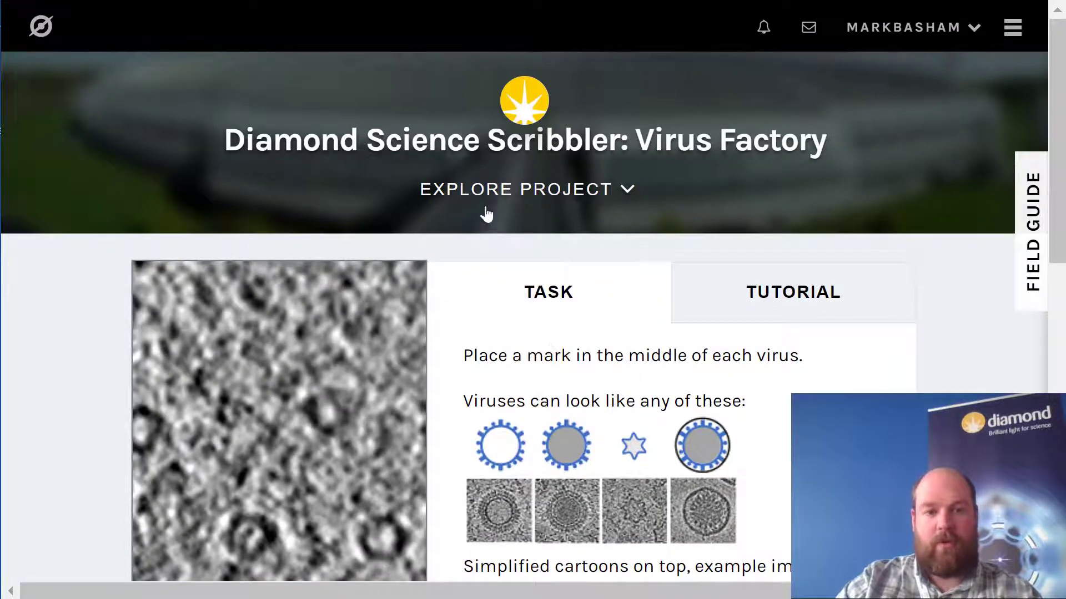
left_click(537, 158)
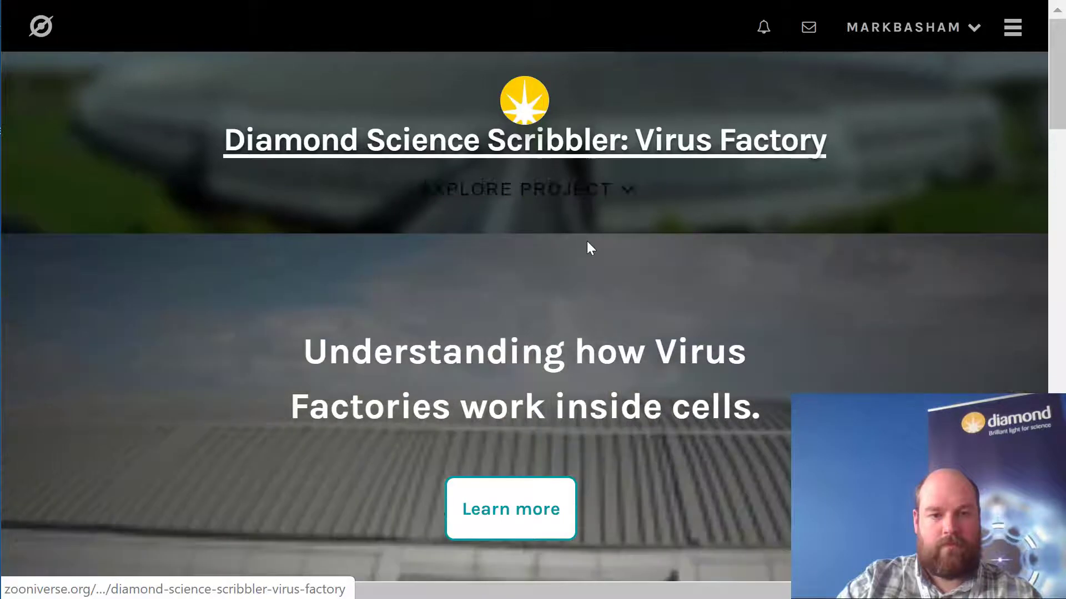
scroll(596, 250, "down", 5)
scroll(440, 325, "down", 5)
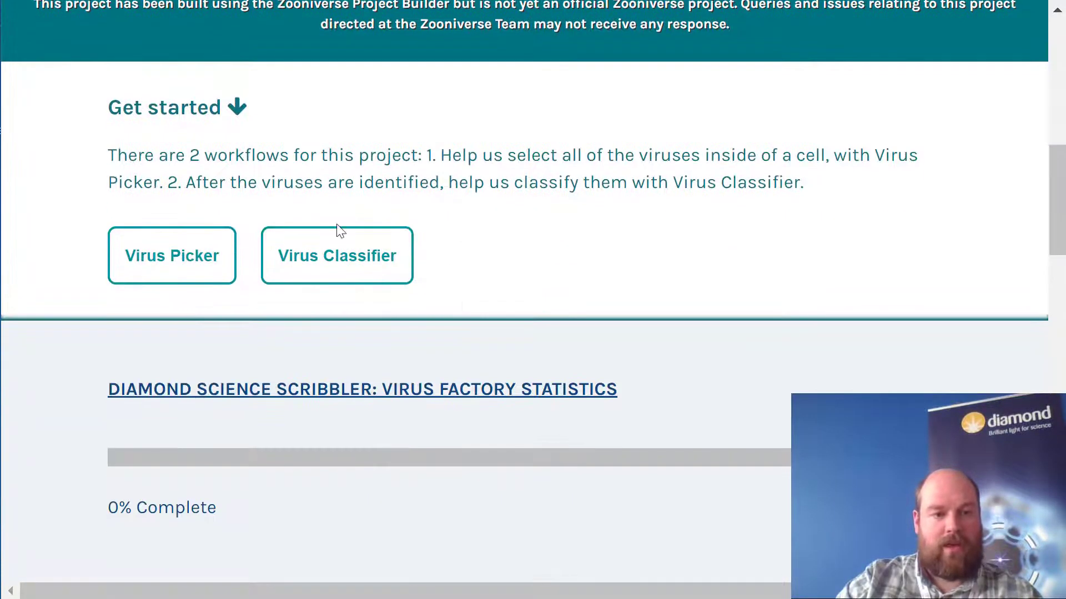
left_click(348, 261)
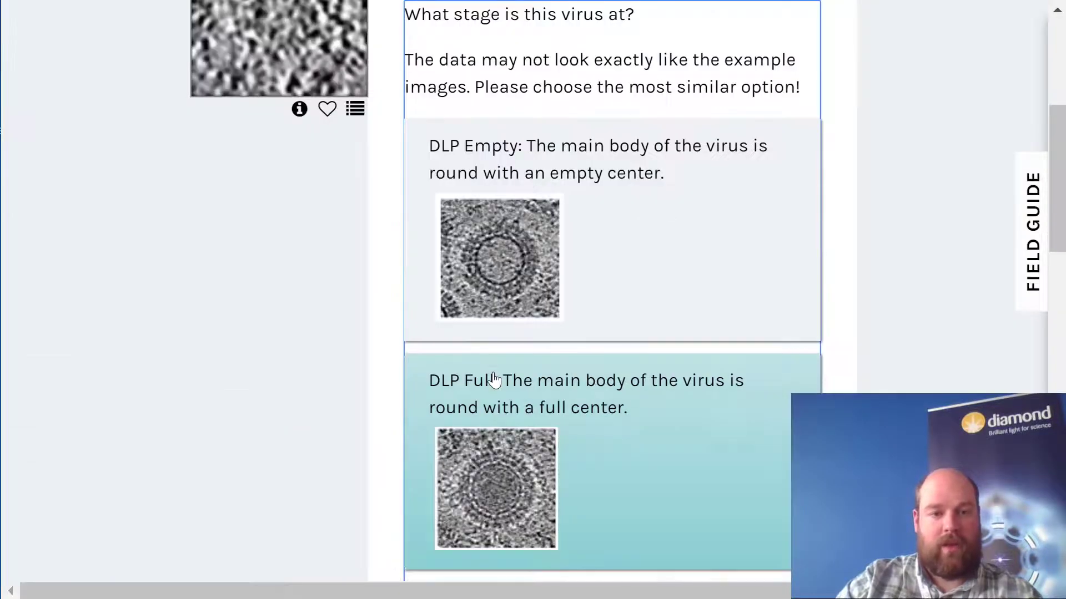
- Open the Virus Classifier tutorial, read through all of its pages, and return to the classification task
scroll(672, 394, "up", 3)
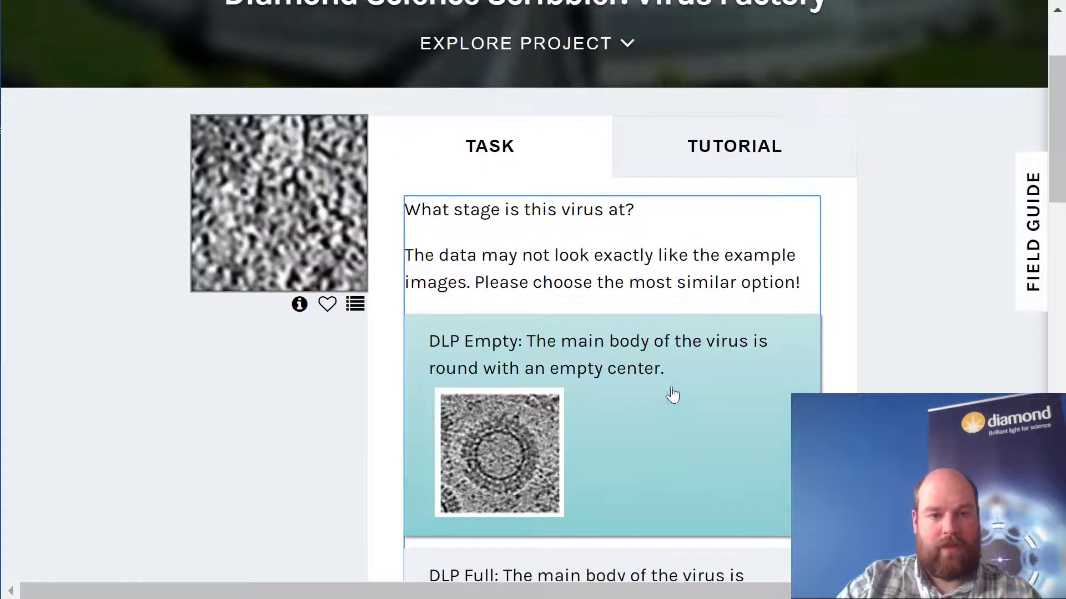
scroll(671, 395, "up", 2)
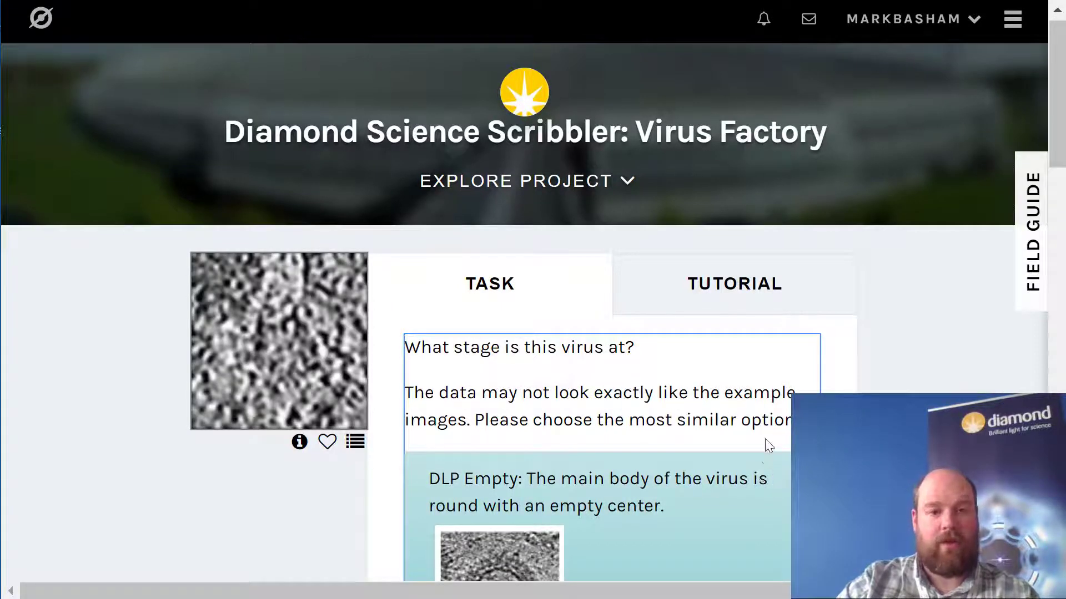
scroll(771, 444, "down", 5)
scroll(773, 416, "up", 5)
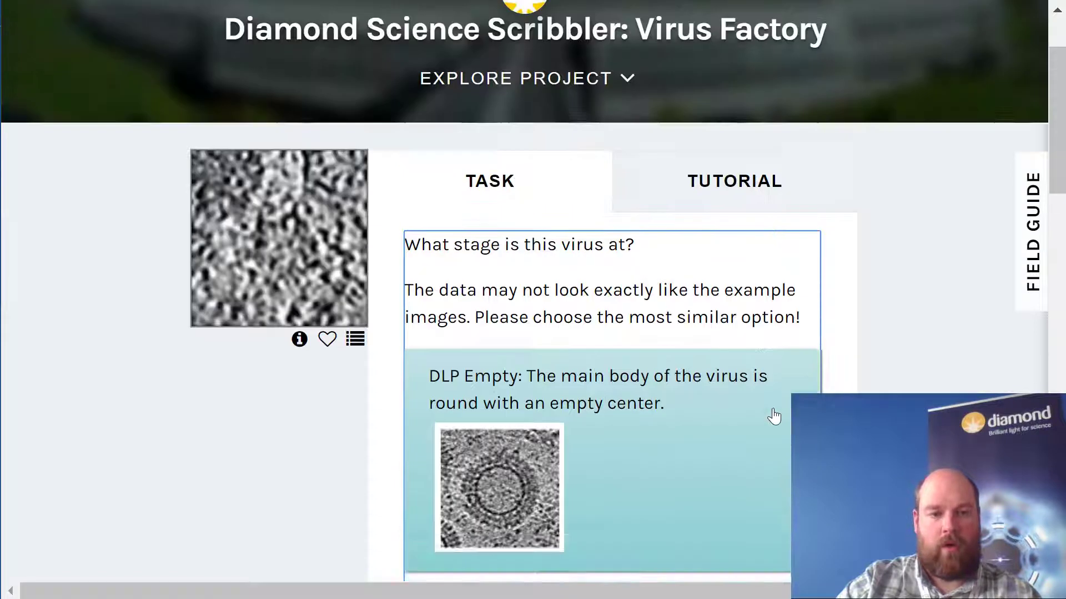
left_click(760, 290)
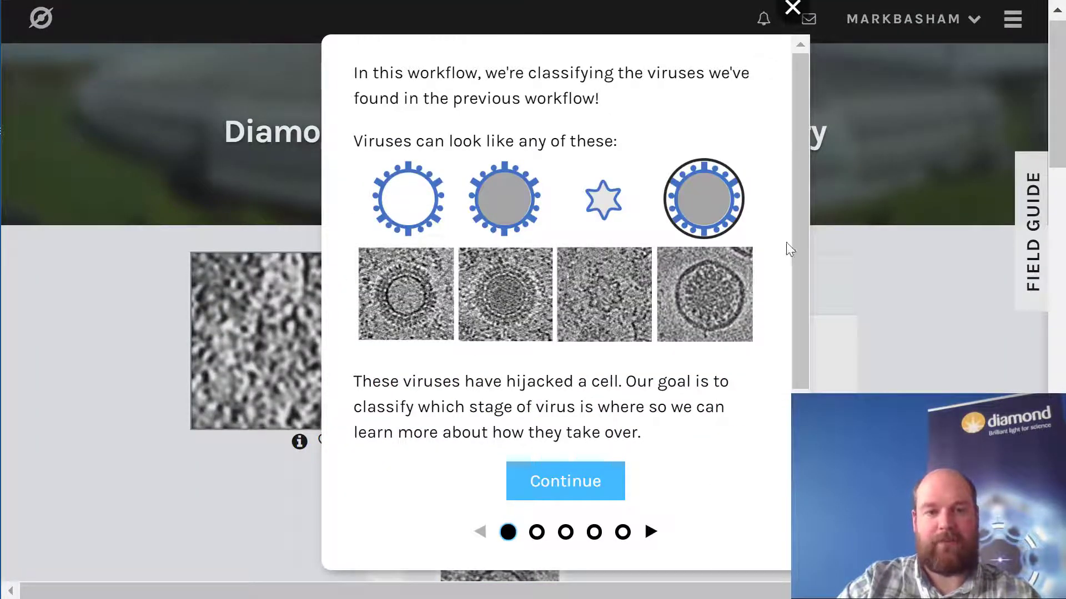
scroll(793, 220, "down", 1)
scroll(797, 238, "up", 1)
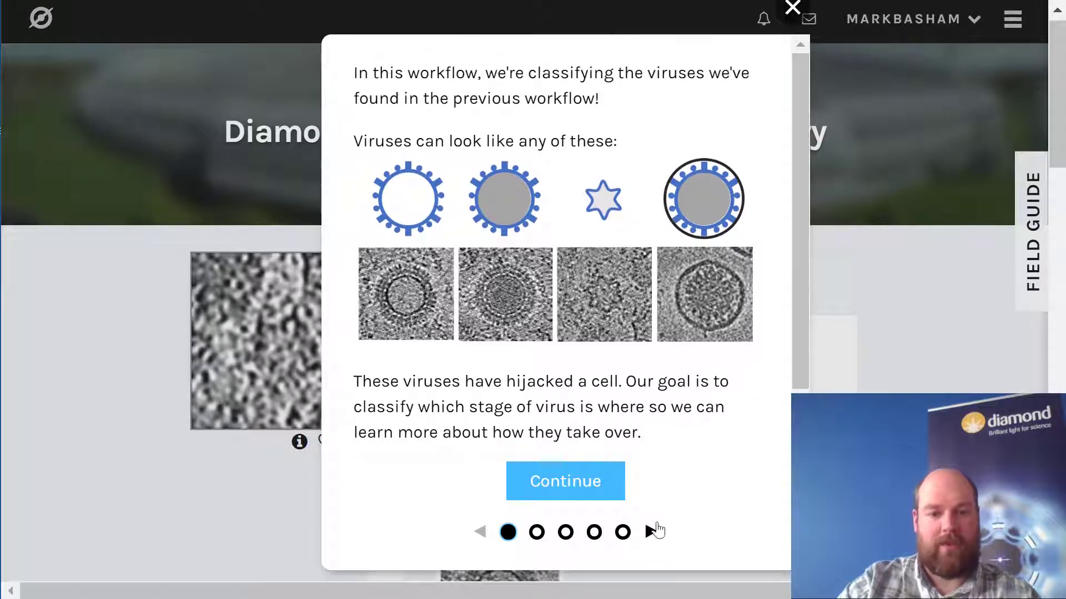
left_click(592, 496)
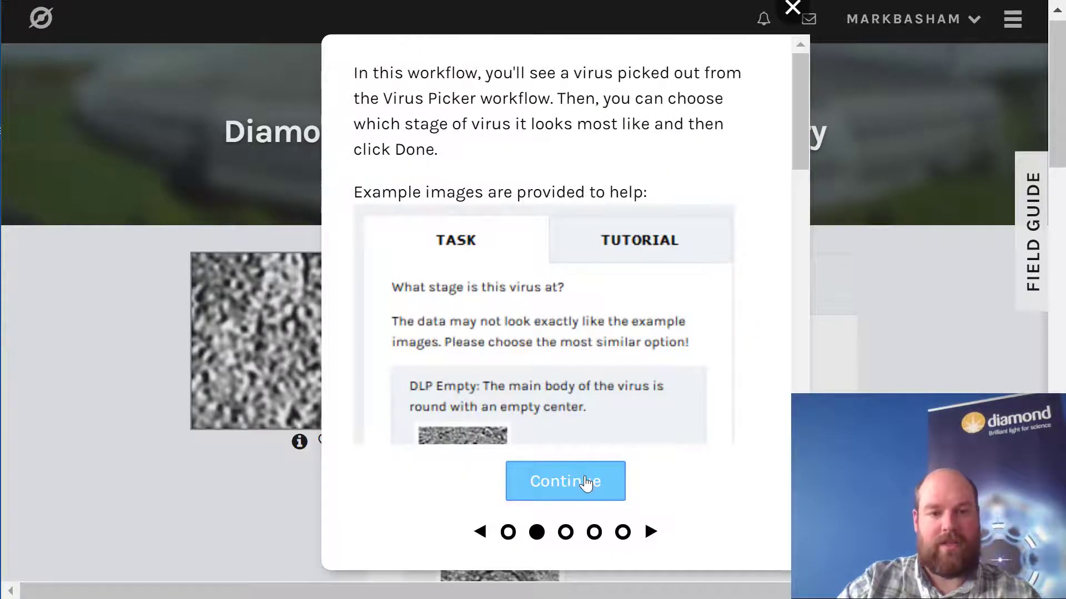
left_click(587, 482)
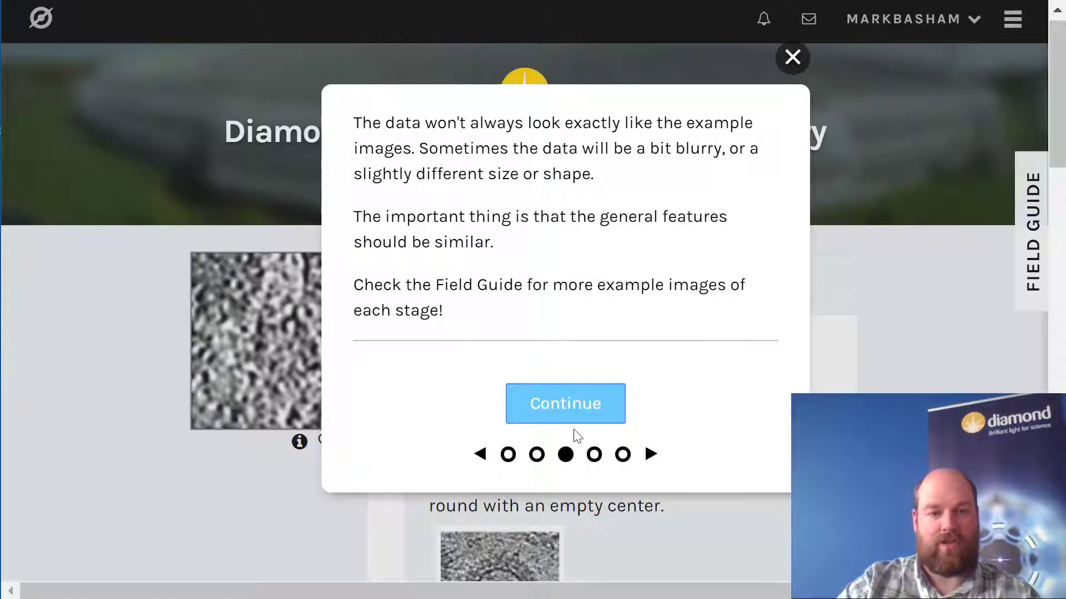
left_click(588, 409)
left_click(592, 460)
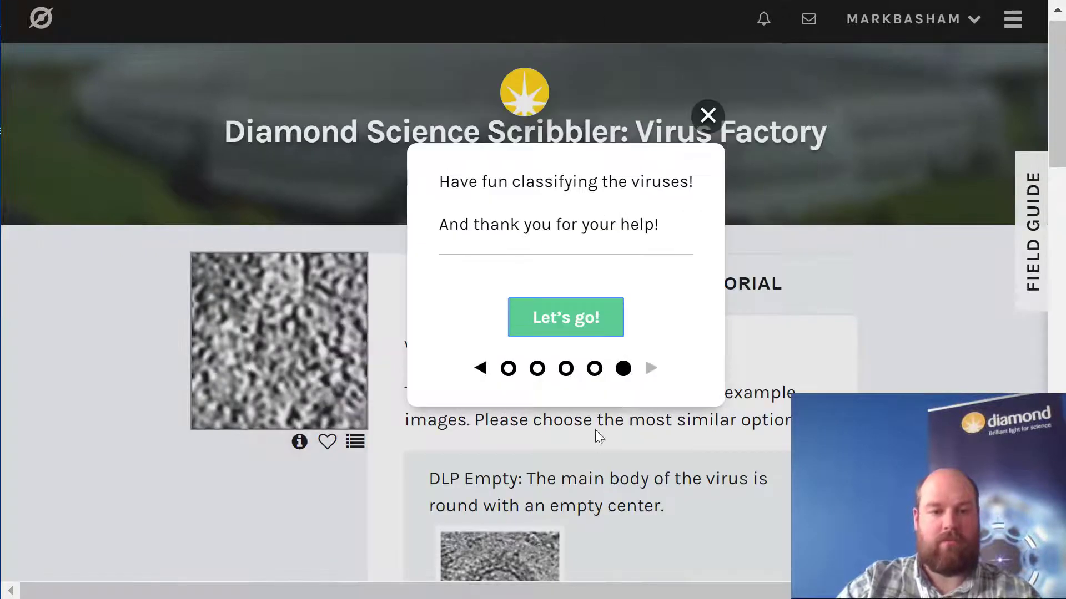
left_click(573, 322)
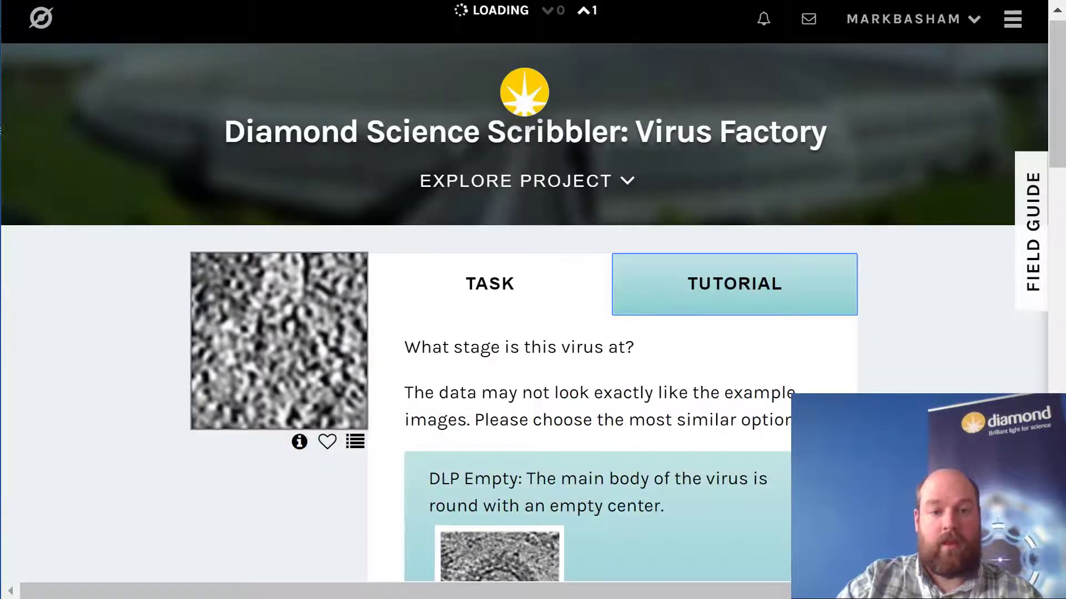
- Read through the Virus Classifier answer options and their example images, comparing them with the first virus image
scroll(672, 322, "down", 8)
scroll(672, 322, "up", 2)
left_click(672, 322)
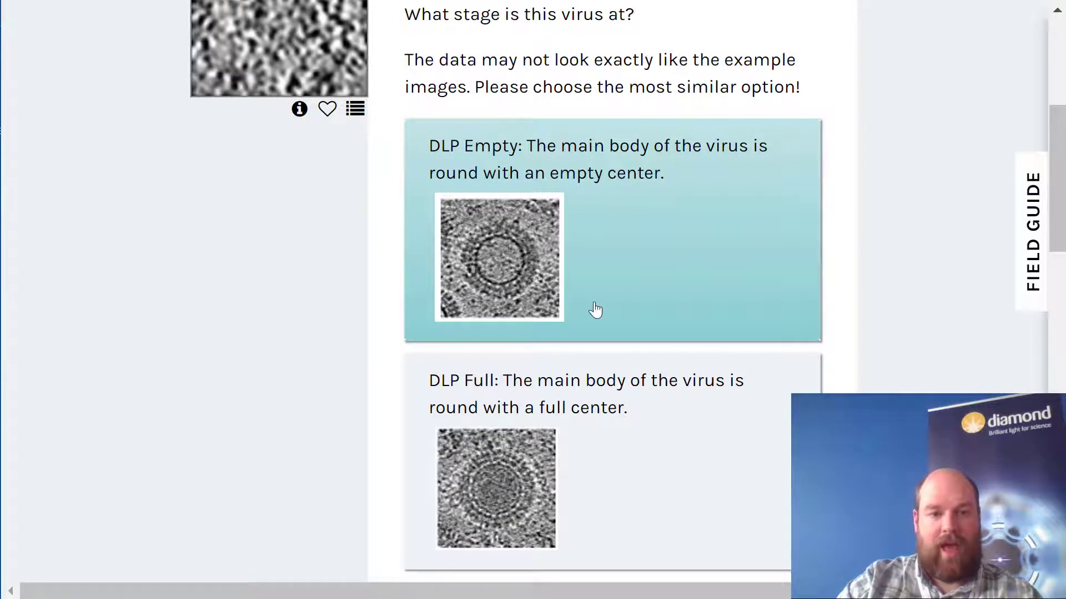
scroll(702, 327, "down", 4)
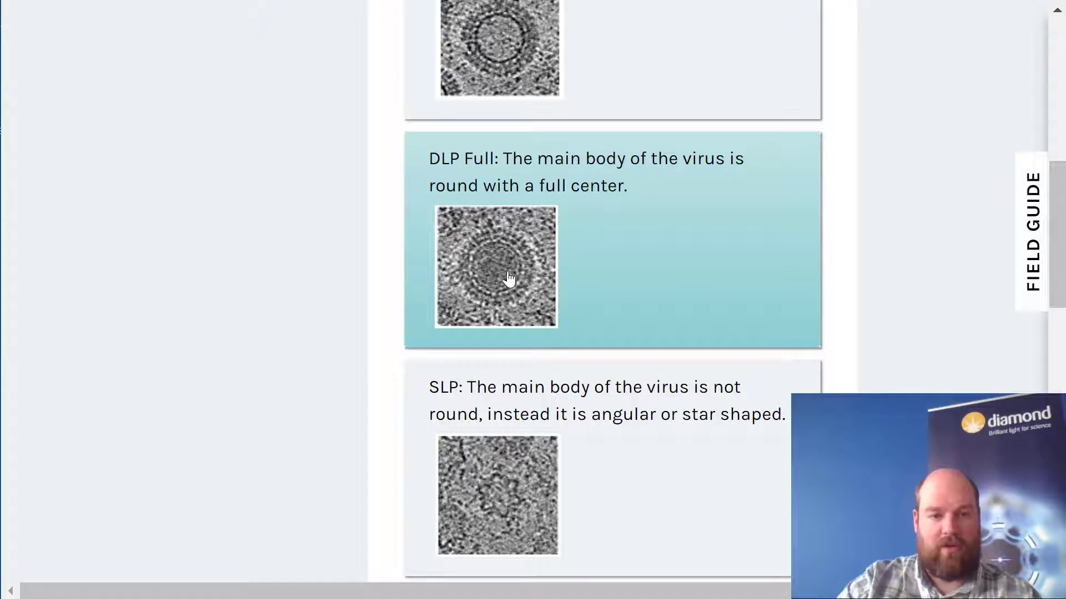
scroll(611, 316, "down", 4)
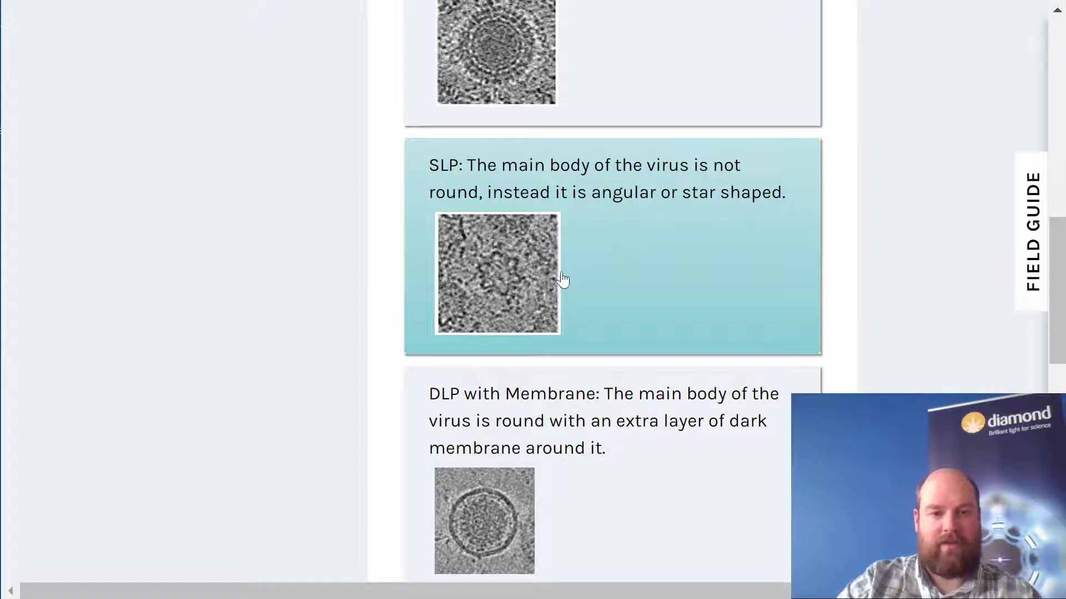
scroll(614, 276, "down", 4)
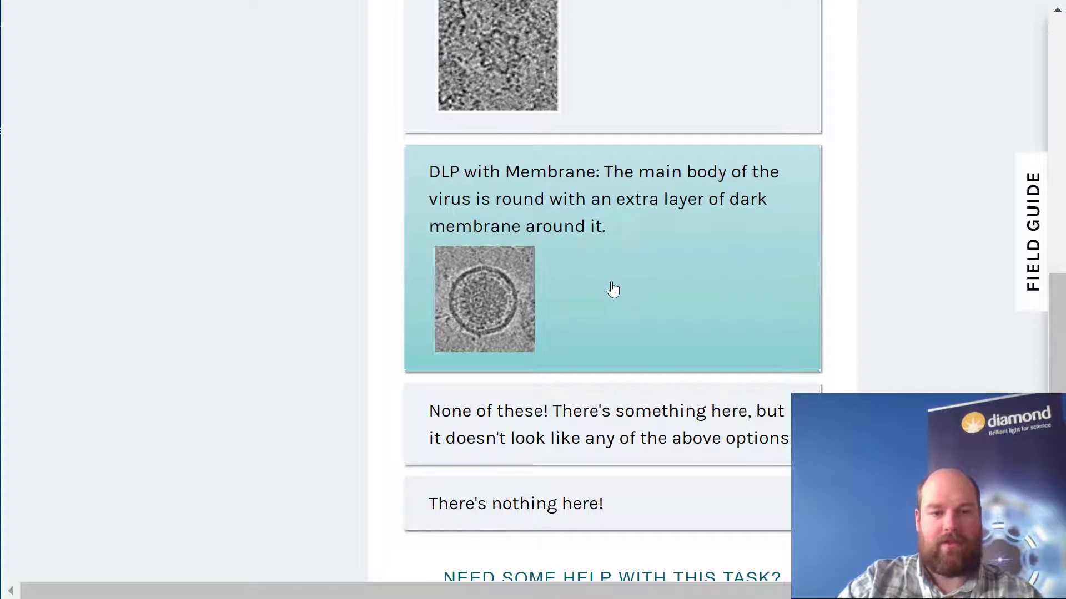
scroll(566, 289, "down", 2)
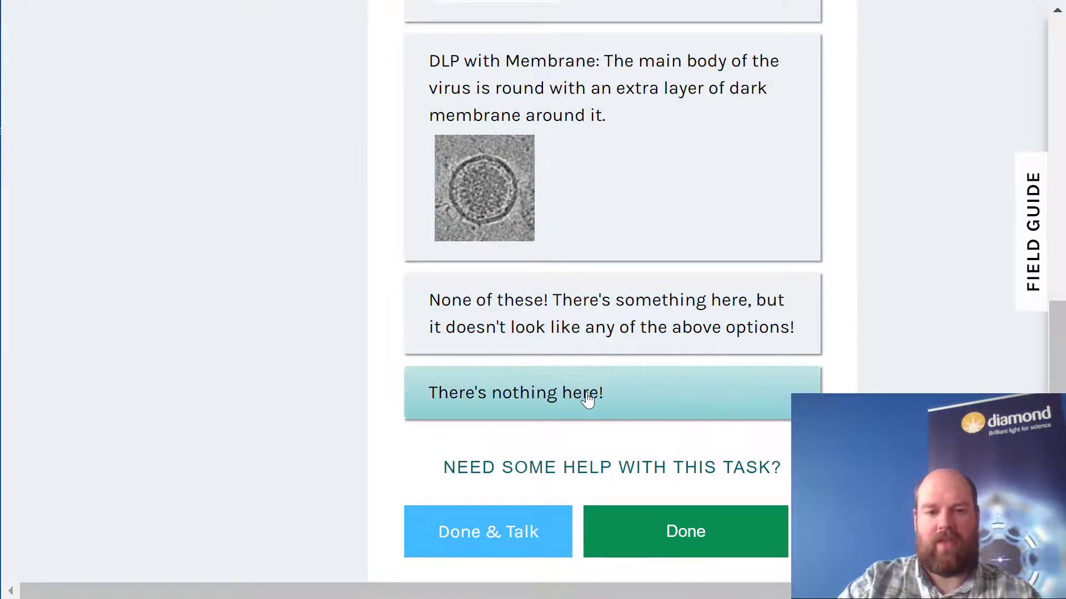
scroll(559, 418, "up", 18)
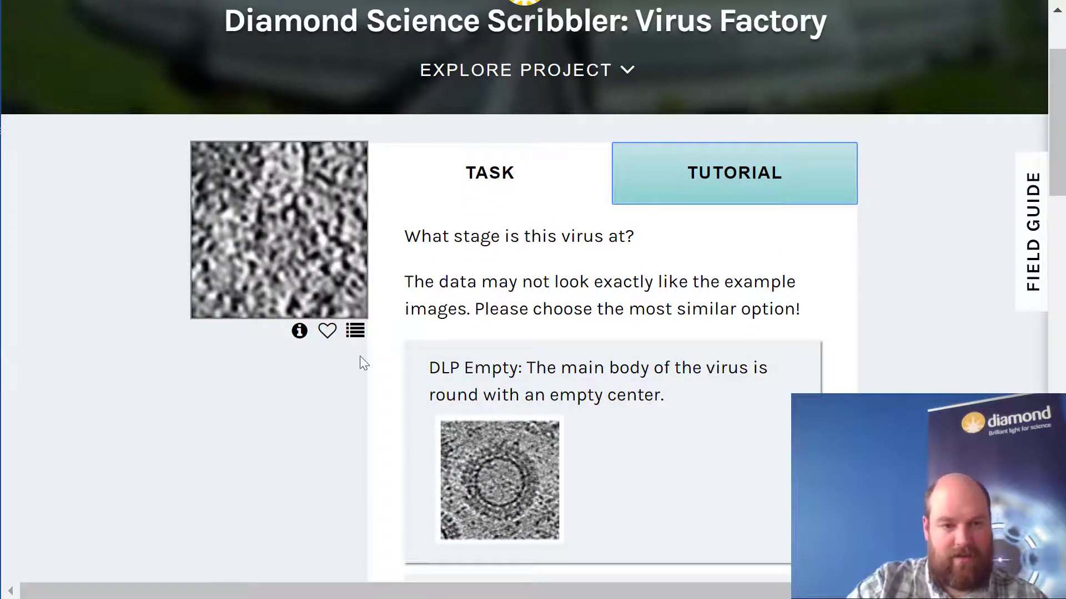
- Classify the first image as "There's nothing here!" and submit the classification
scroll(445, 284, "down", 20)
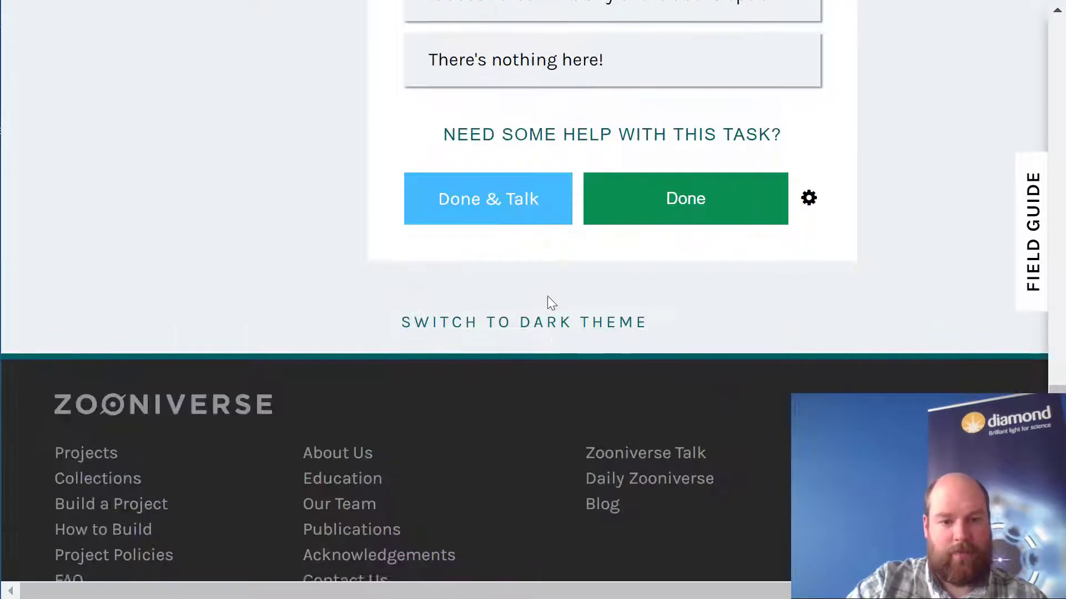
scroll(555, 303, "up", 4)
left_click(592, 286)
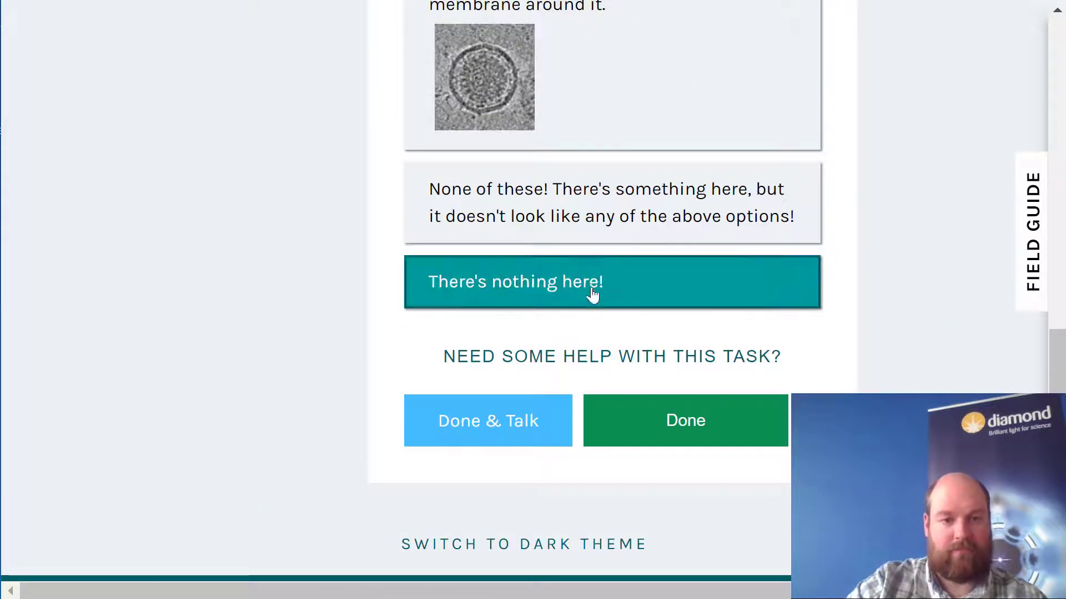
left_click(686, 438)
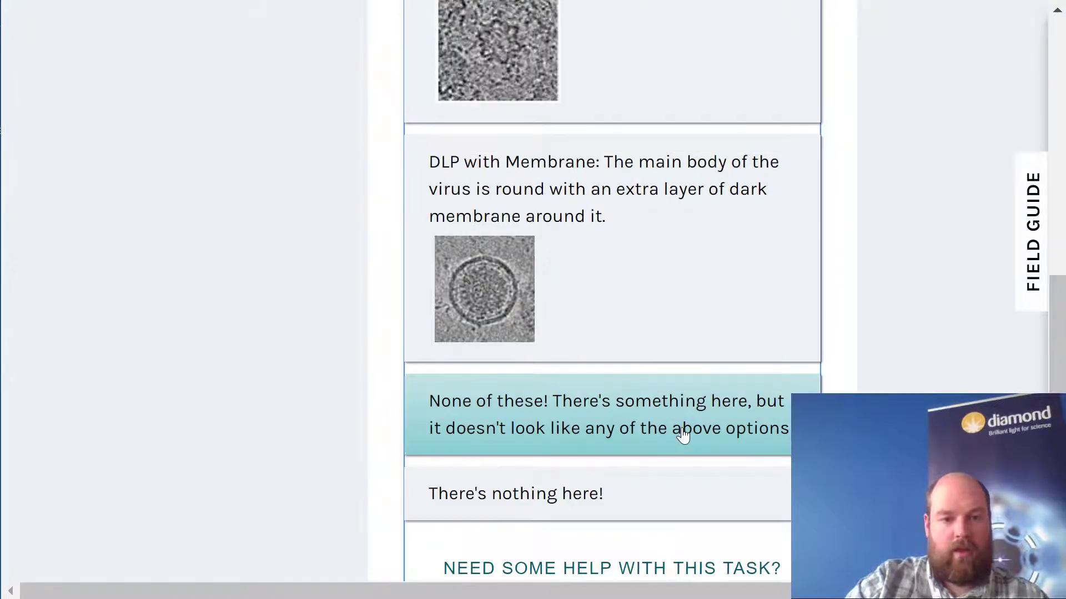
- Classify the second image, with the angular virus at its centre, as SLP and submit the classification
scroll(688, 434, "down", 2)
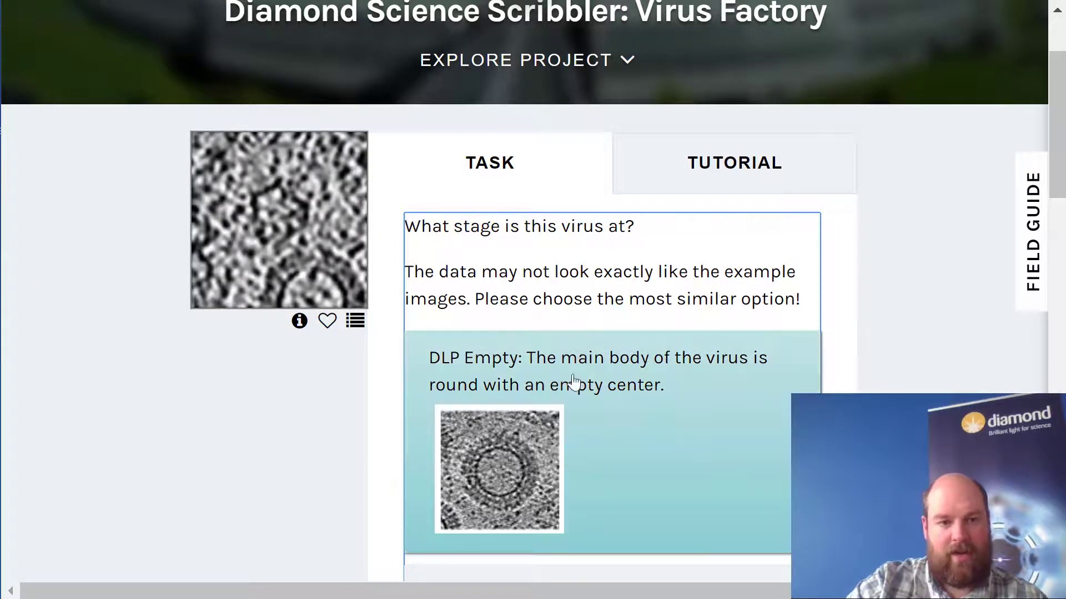
scroll(655, 410, "down", 10)
left_click(487, 382)
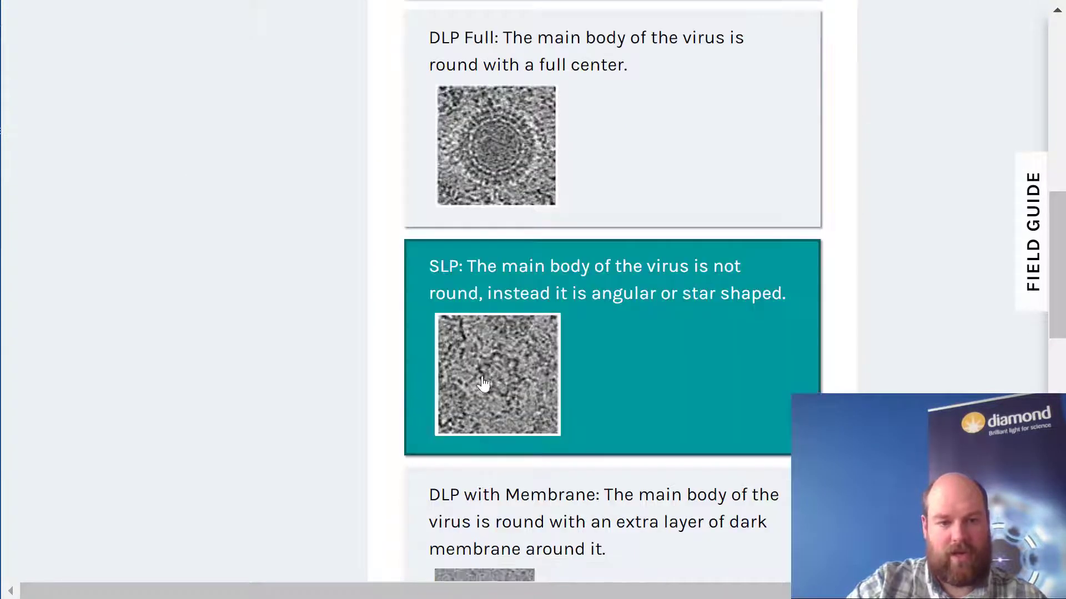
scroll(611, 438, "down", 8)
left_click(682, 526)
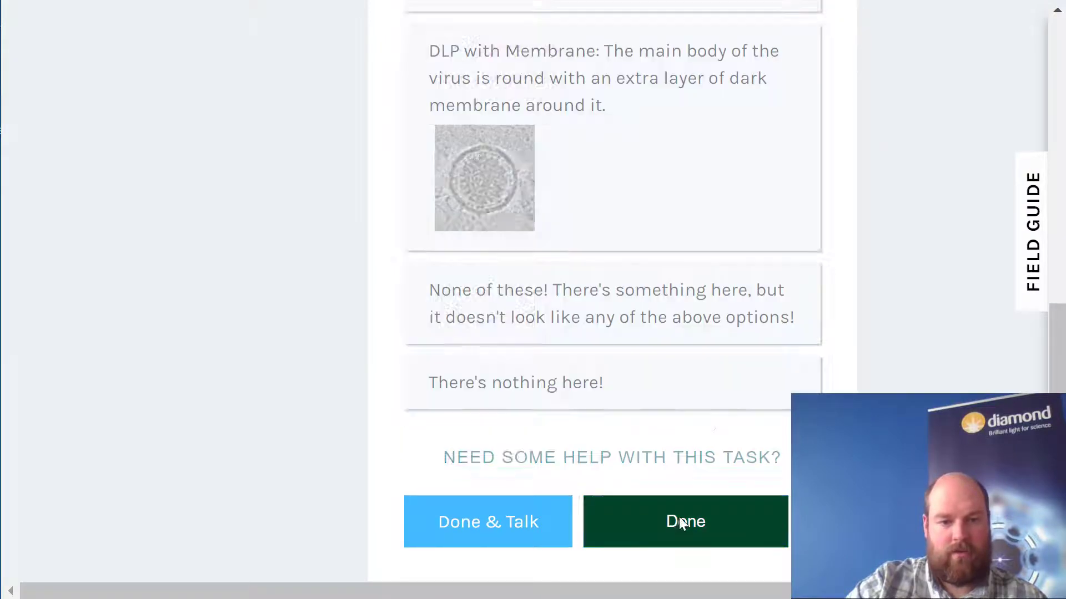
- Classify the third image, with the round virus beside dark diagonal streaks, as DLP Full and submit the classification
scroll(416, 351, "up", 2)
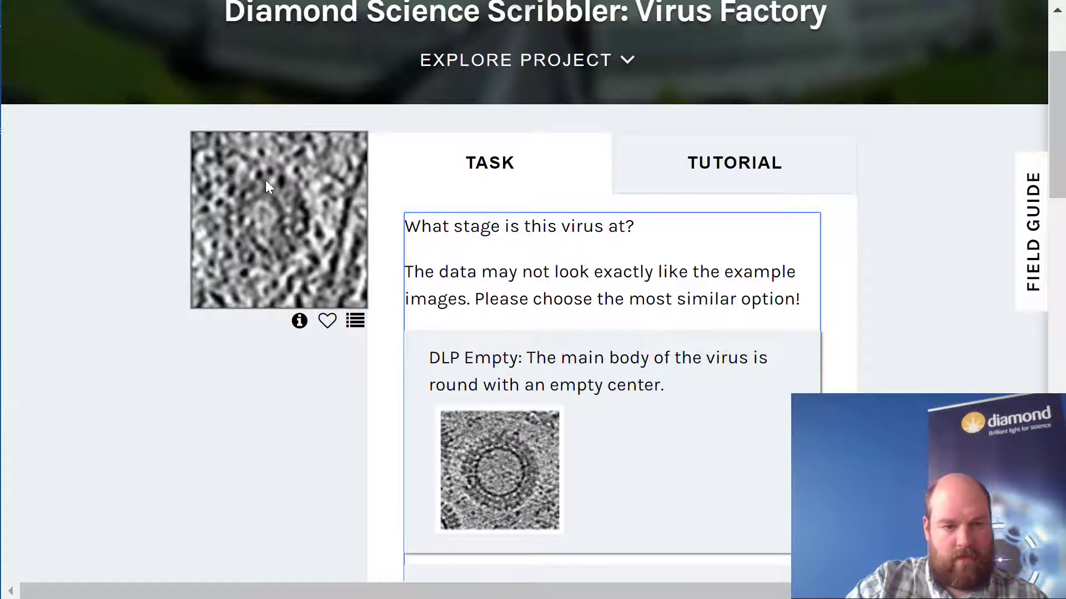
scroll(337, 406, "down", 6)
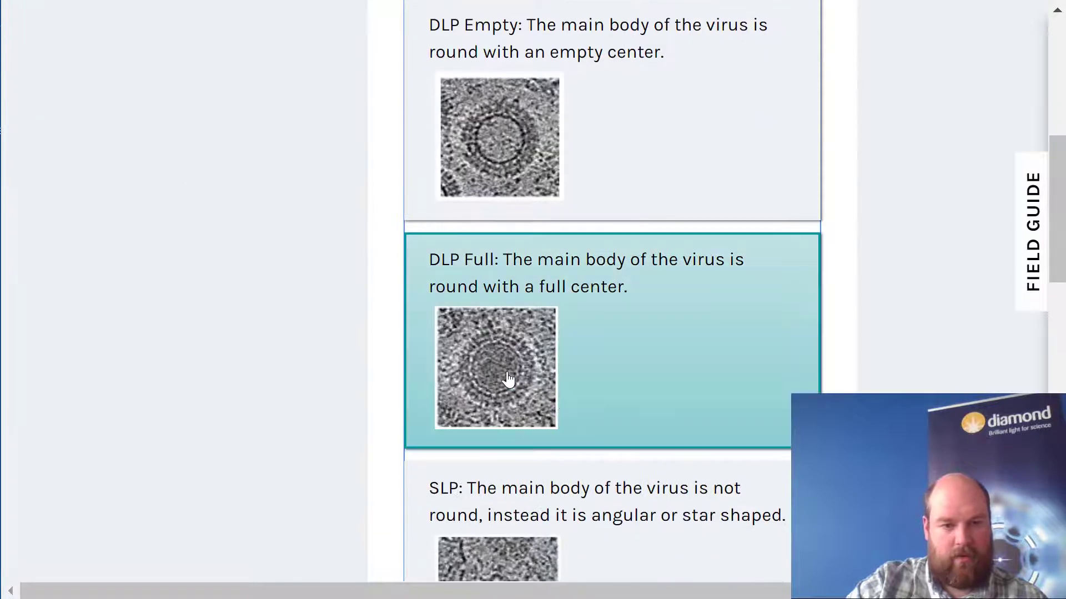
left_click(507, 376)
scroll(297, 336, "up", 8)
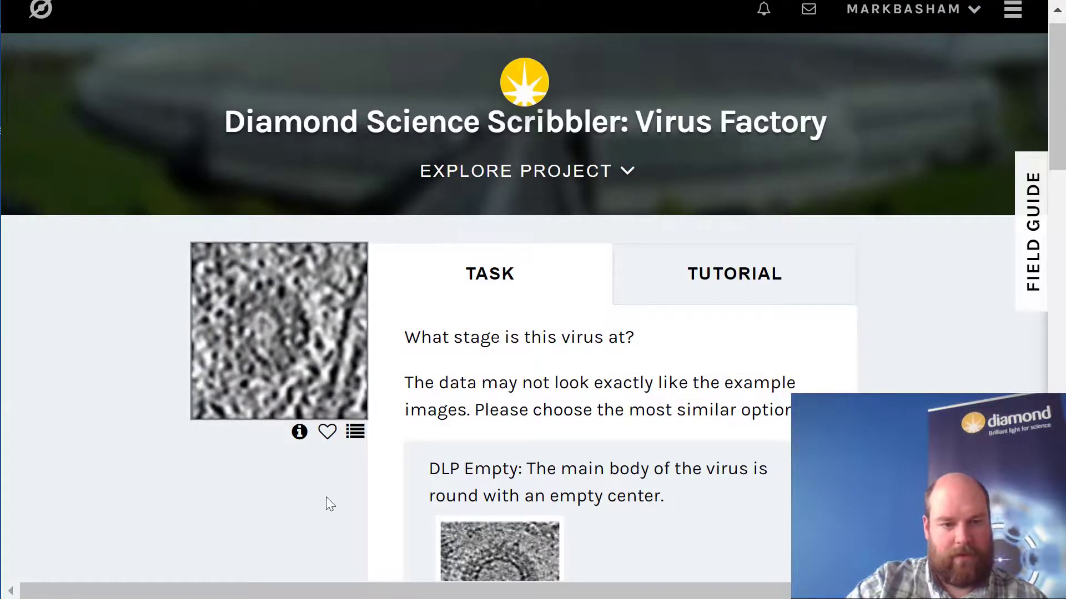
scroll(328, 495, "down", 20)
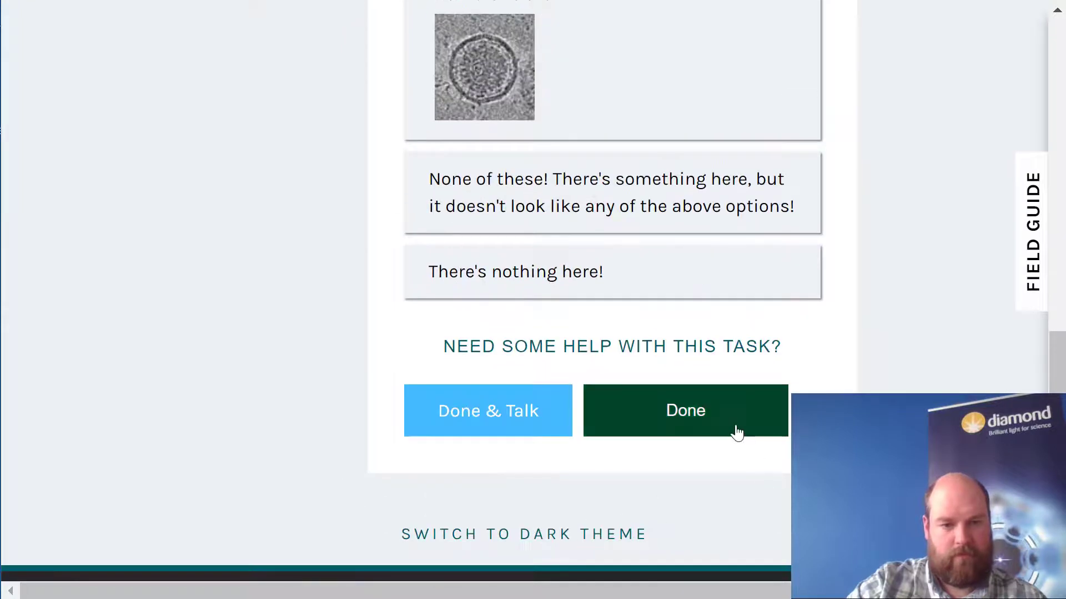
left_click(737, 432)
- Compare the fourth image with the examples, classify it as "None of these!" and submit the classification
scroll(738, 433, "up", 20)
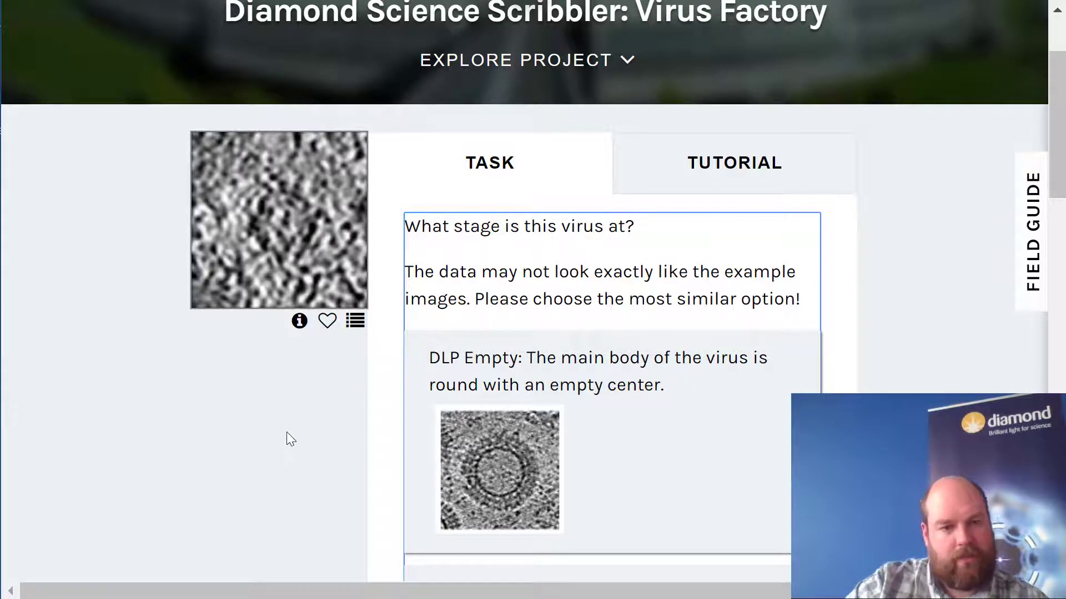
scroll(320, 444, "down", 2)
scroll(327, 451, "up", 2)
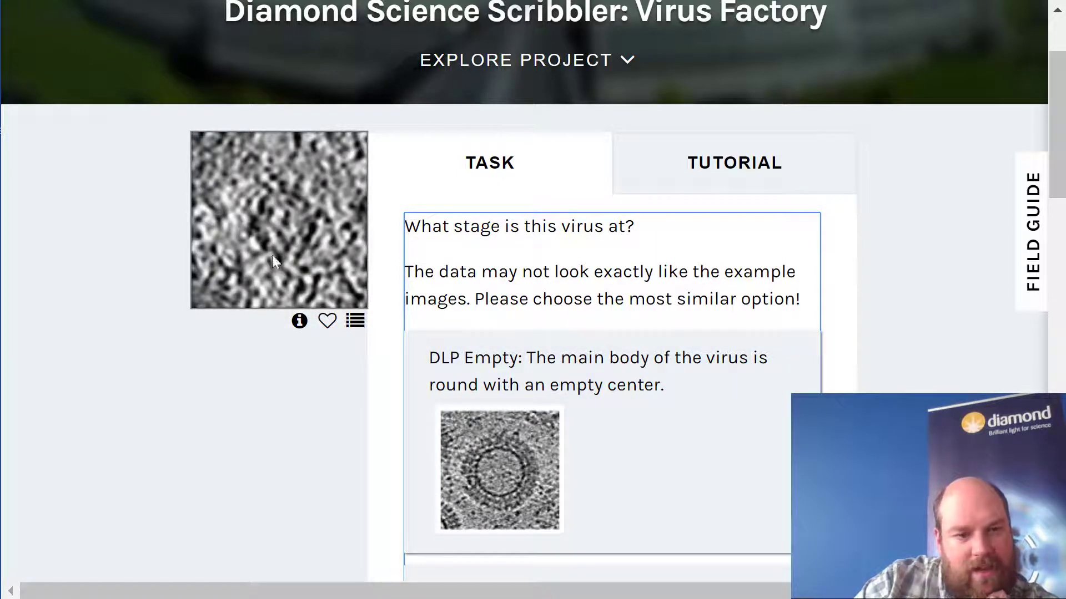
scroll(348, 410, "down", 15)
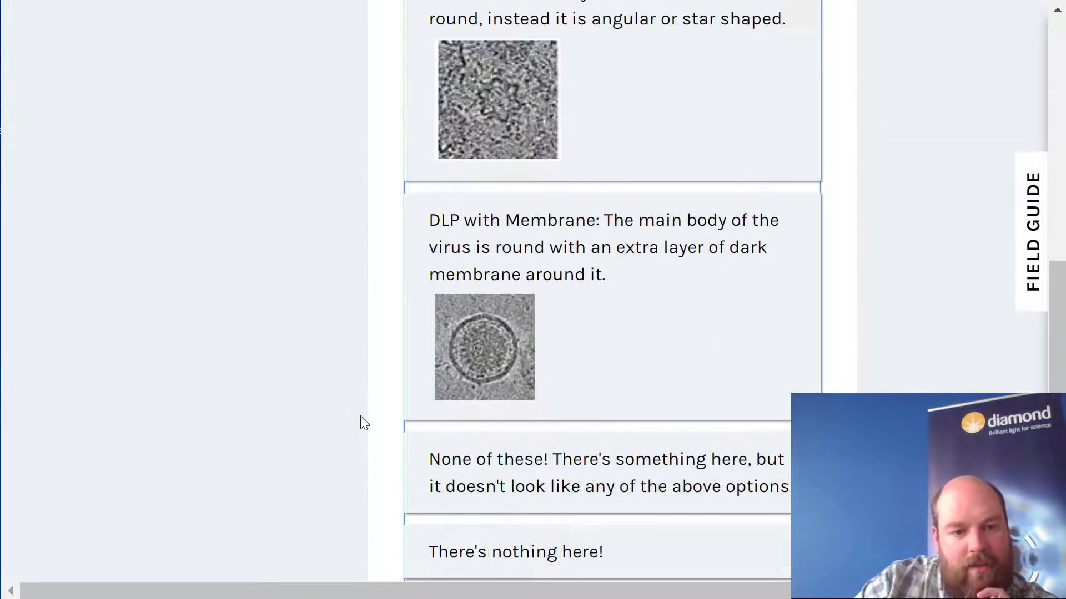
left_click(501, 203)
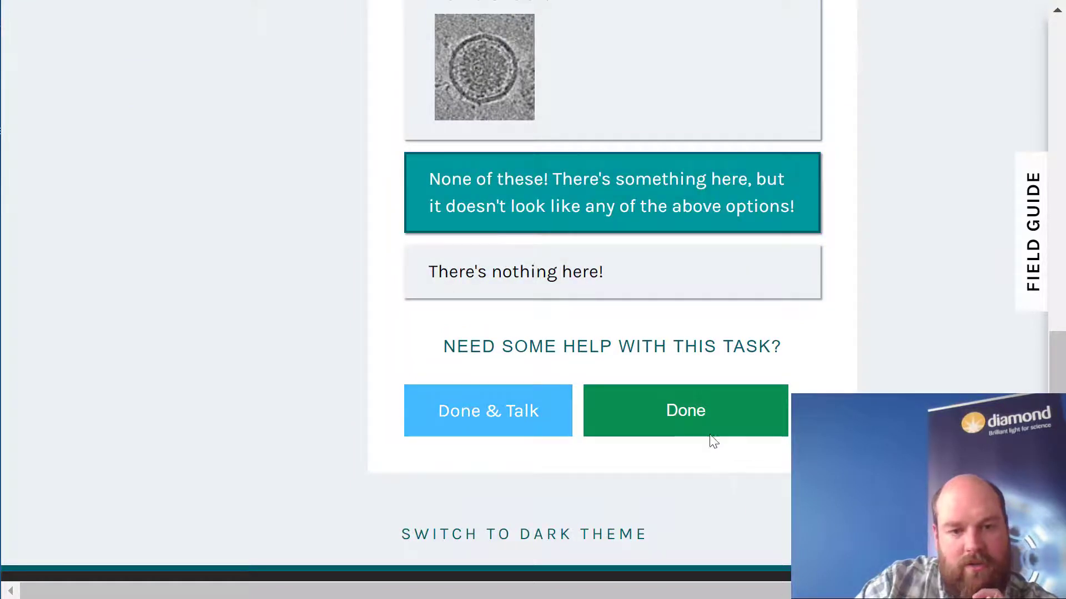
left_click(695, 412)
- Compare the fifth, featureless image with the examples, answer "There's nothing here!" and submit the classification
scroll(331, 319, "up", 14)
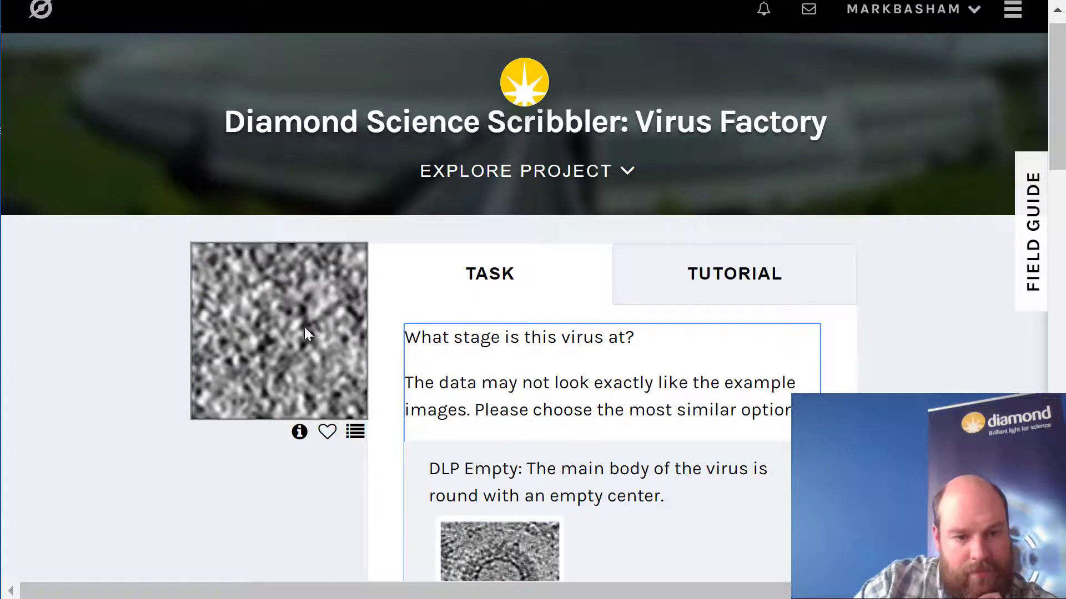
scroll(323, 370, "down", 4)
scroll(314, 368, "up", 2)
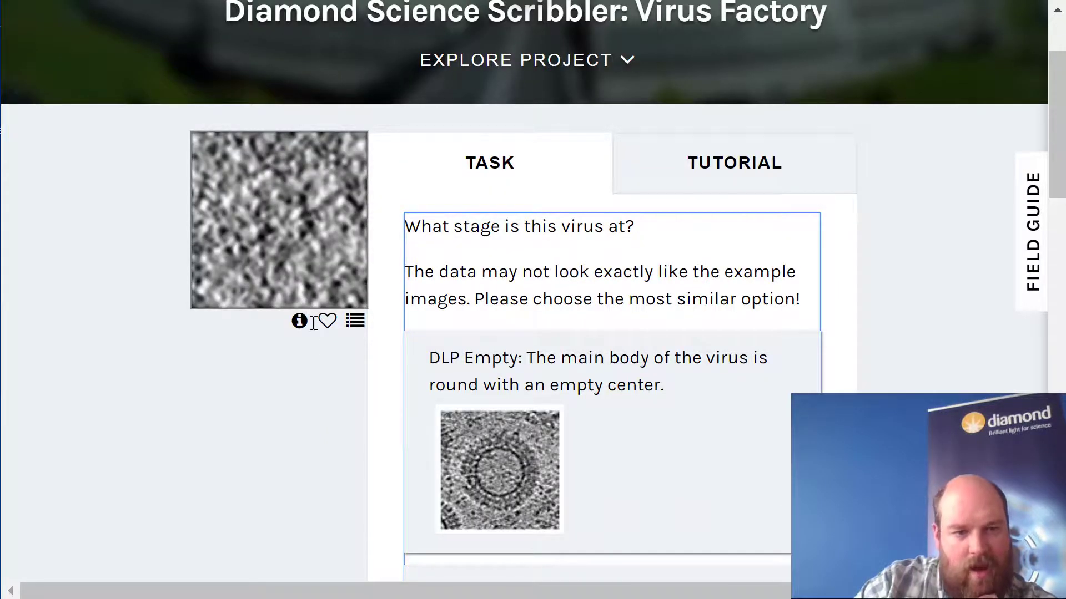
scroll(345, 372, "down", 15)
left_click(527, 294)
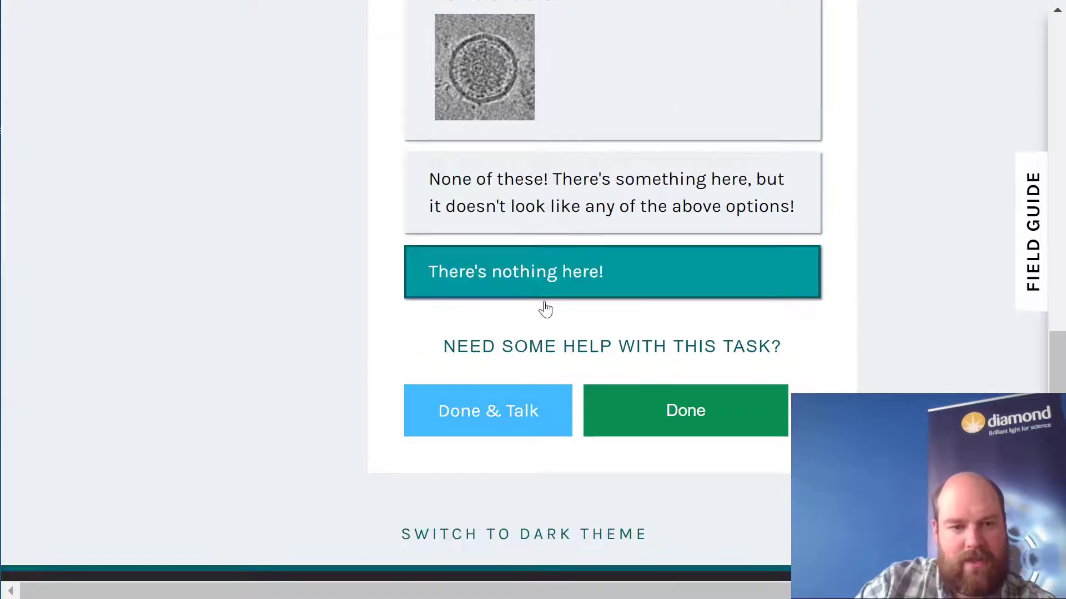
left_click(716, 418)
- Classify the sixth image, another one without a virus shape, as "There's nothing here!" and submit it
scroll(411, 358, "up", 15)
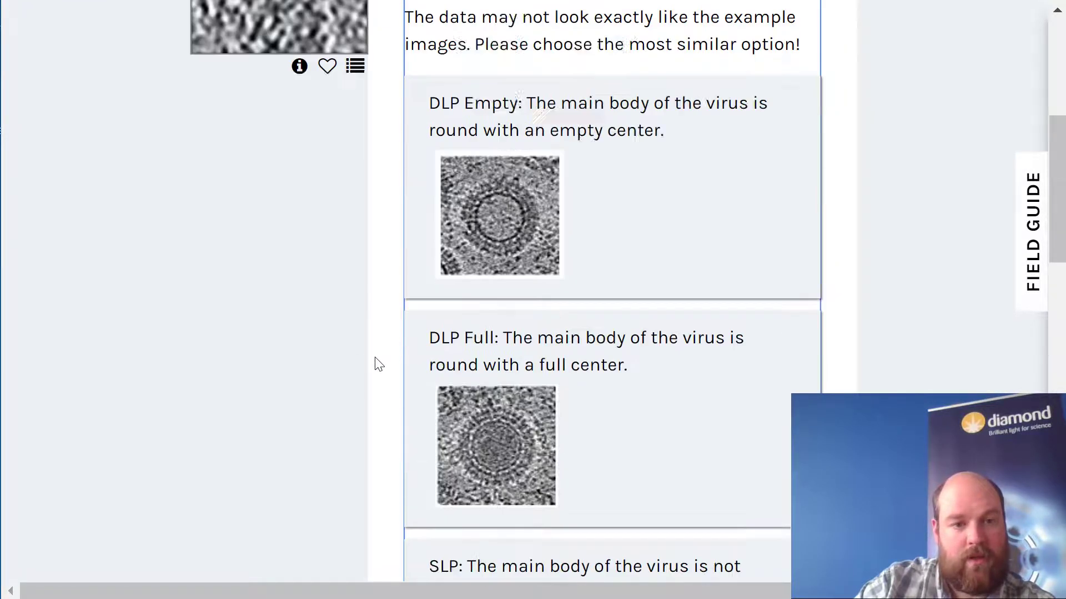
scroll(359, 419, "down", 15)
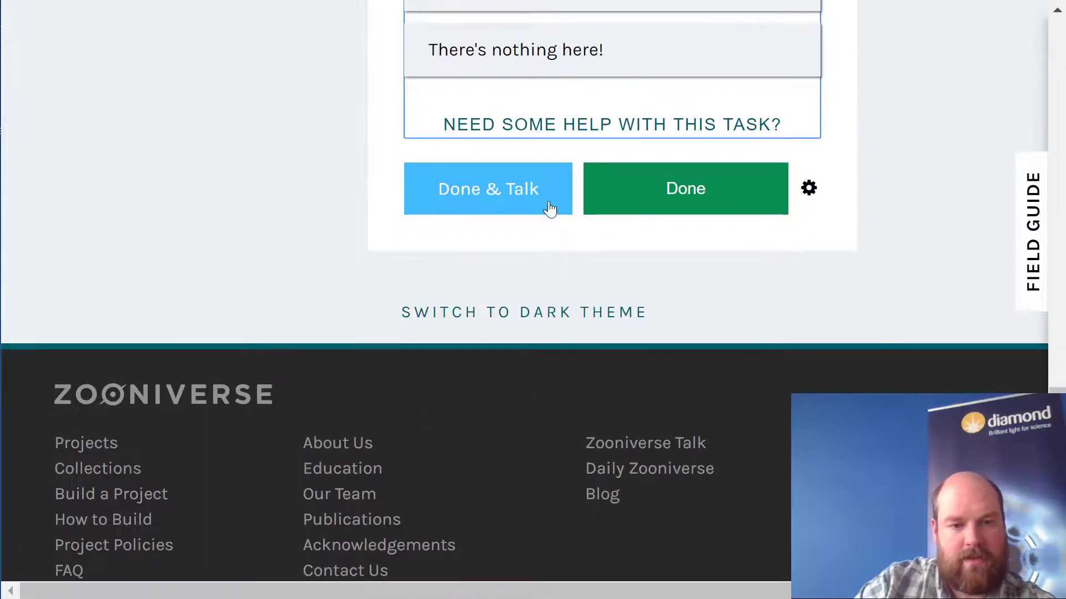
left_click(549, 56)
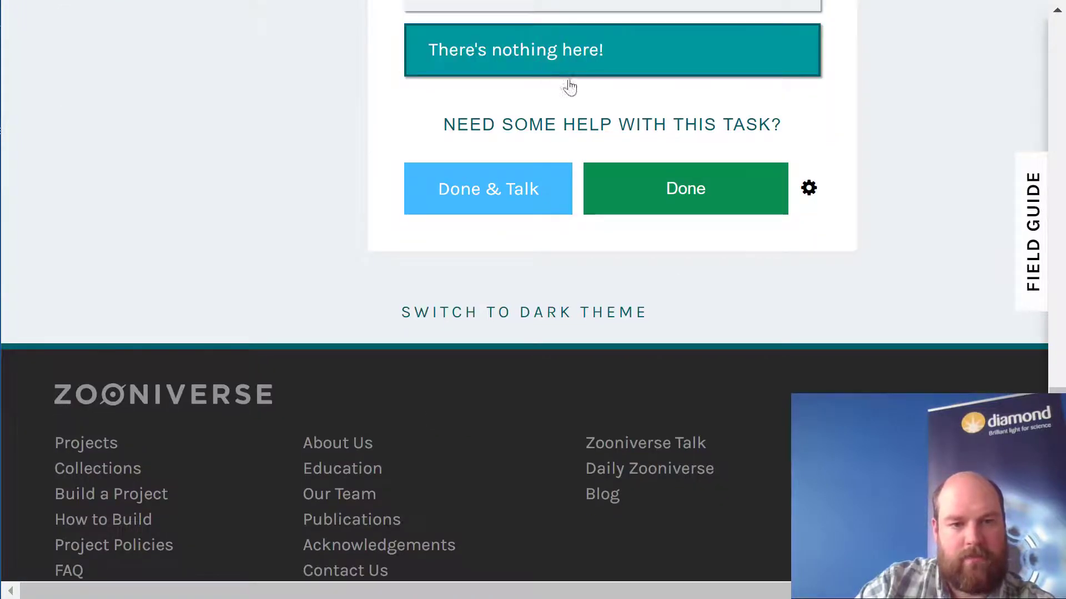
left_click(705, 211)
- Classify the seventh image, with its faint irregular structure, as SLP and submit the classification
scroll(269, 193, "up", 15)
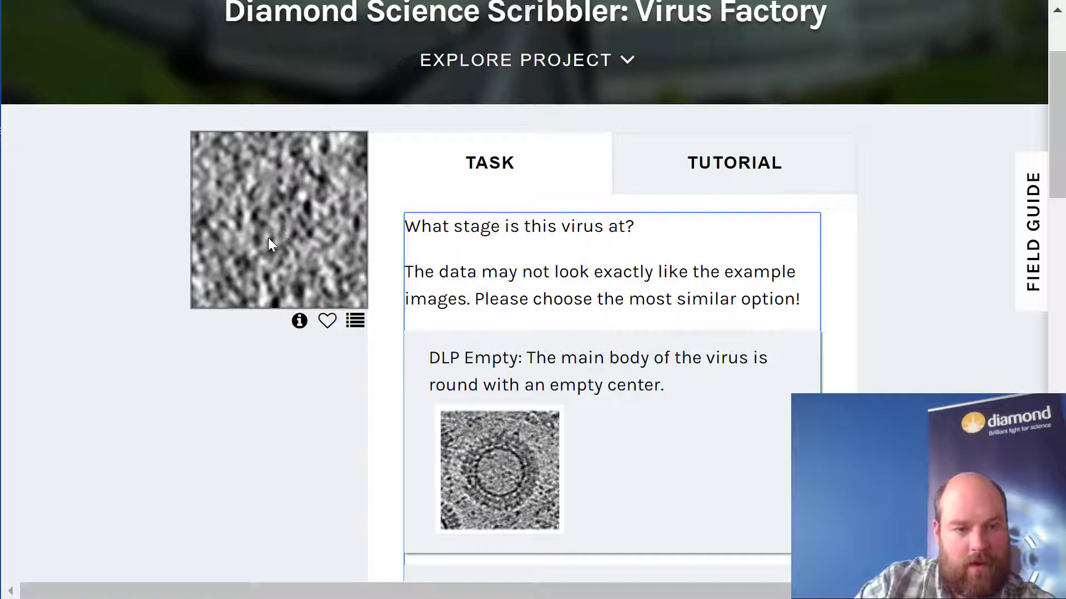
scroll(333, 298, "down", 8)
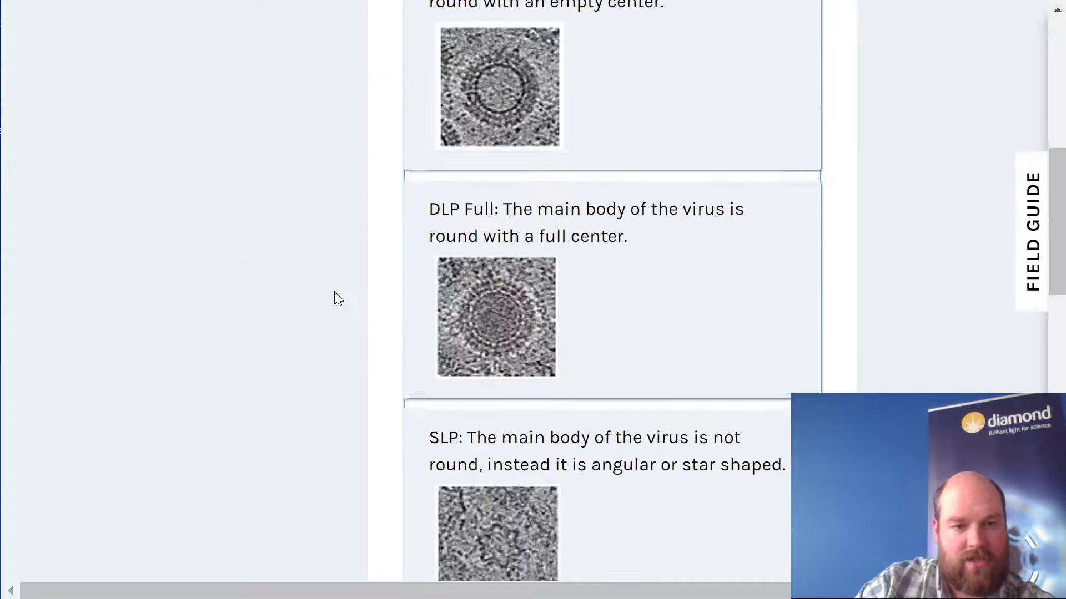
left_click(563, 469)
scroll(677, 468, "down", 10)
scroll(676, 468, "down", 5)
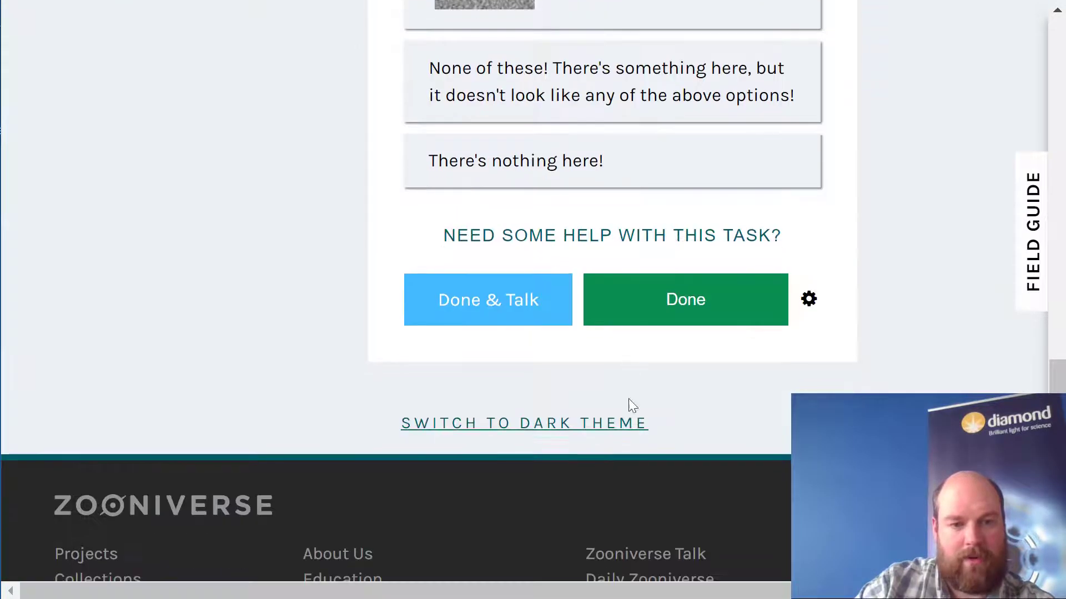
left_click(647, 305)
- Classify the eighth image, with the clear dark ring around a light centre, as DLP Empty and submit the classification
scroll(278, 303, "up", 15)
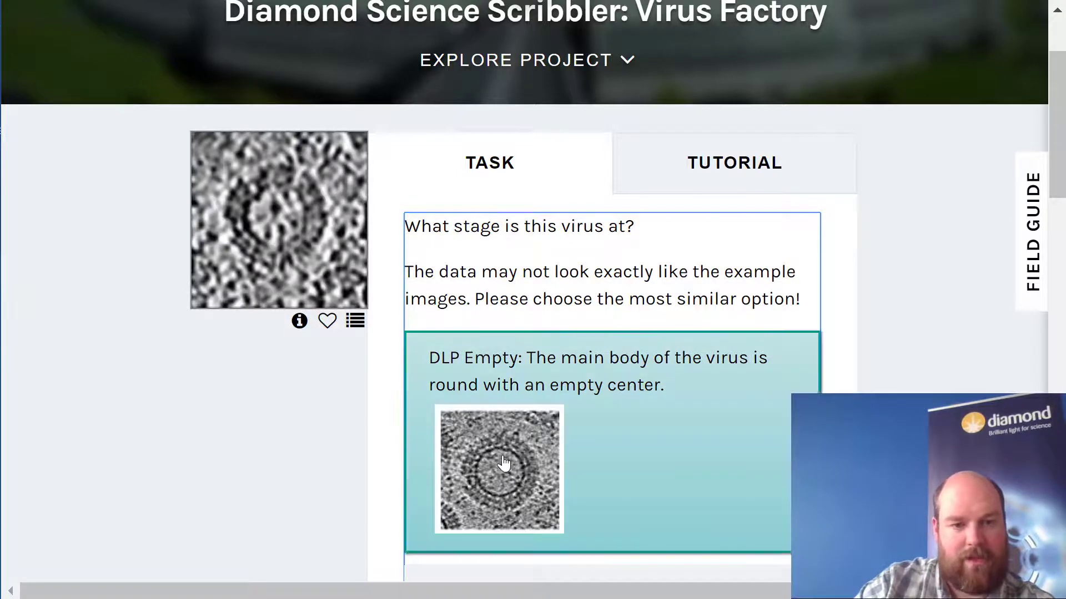
left_click(499, 463)
scroll(727, 533, "down", 8)
scroll(720, 519, "down", 8)
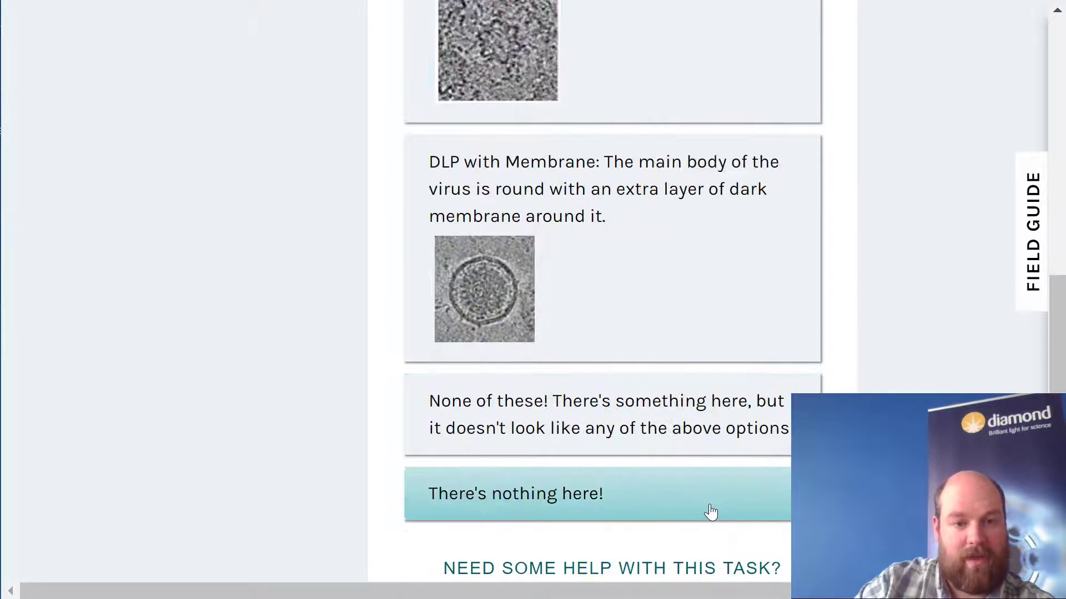
scroll(600, 500, "down", 5)
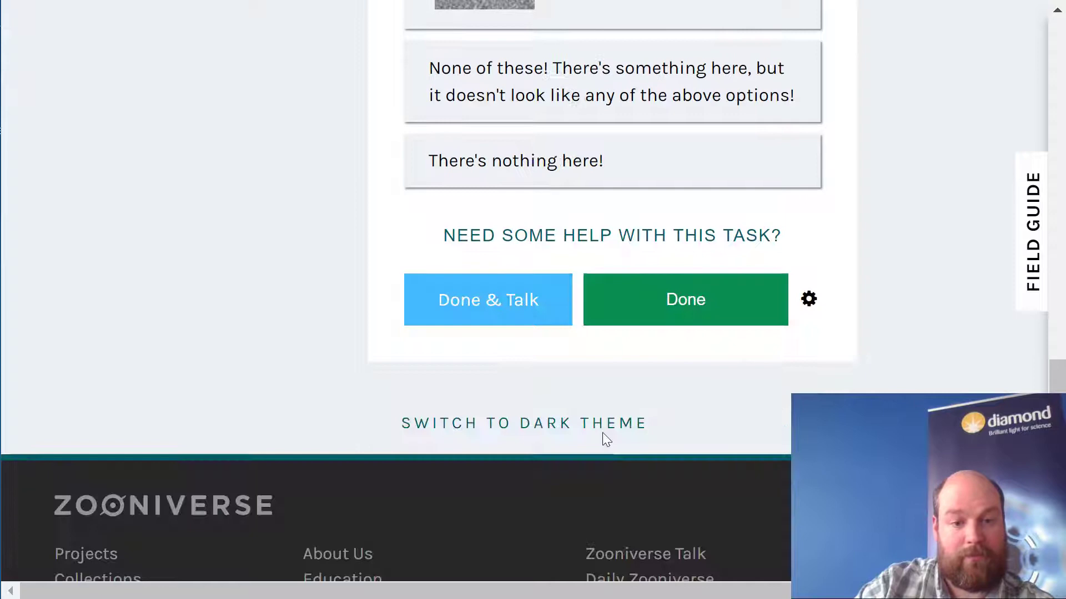
left_click(689, 320)
- Return to the Virus Factory project home page and review its Get started section with the two workflows
scroll(611, 311, "up", 14)
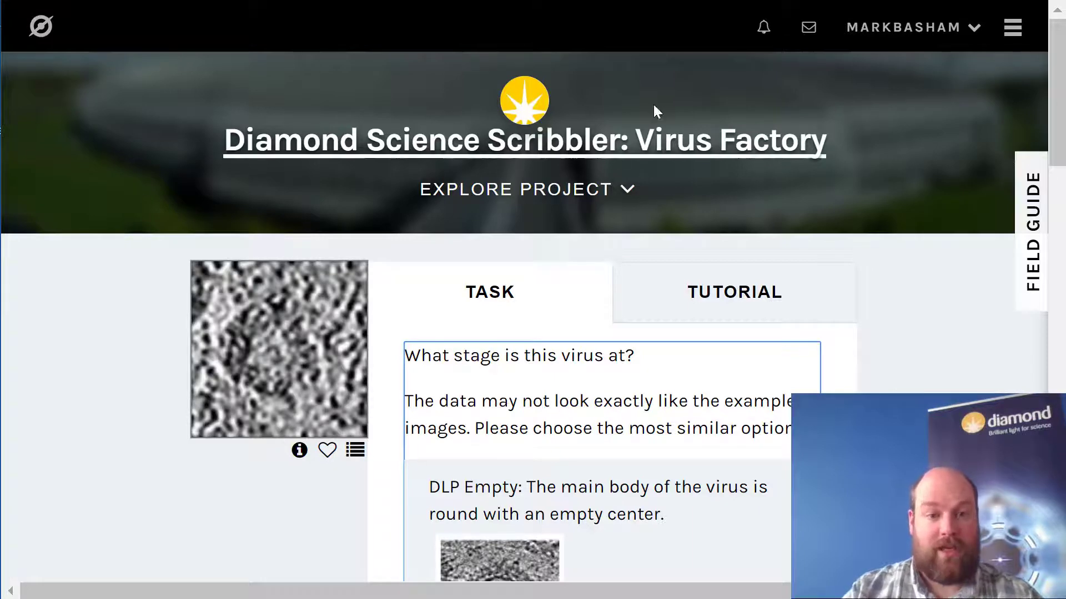
left_click(688, 159)
scroll(870, 333, "down", 10)
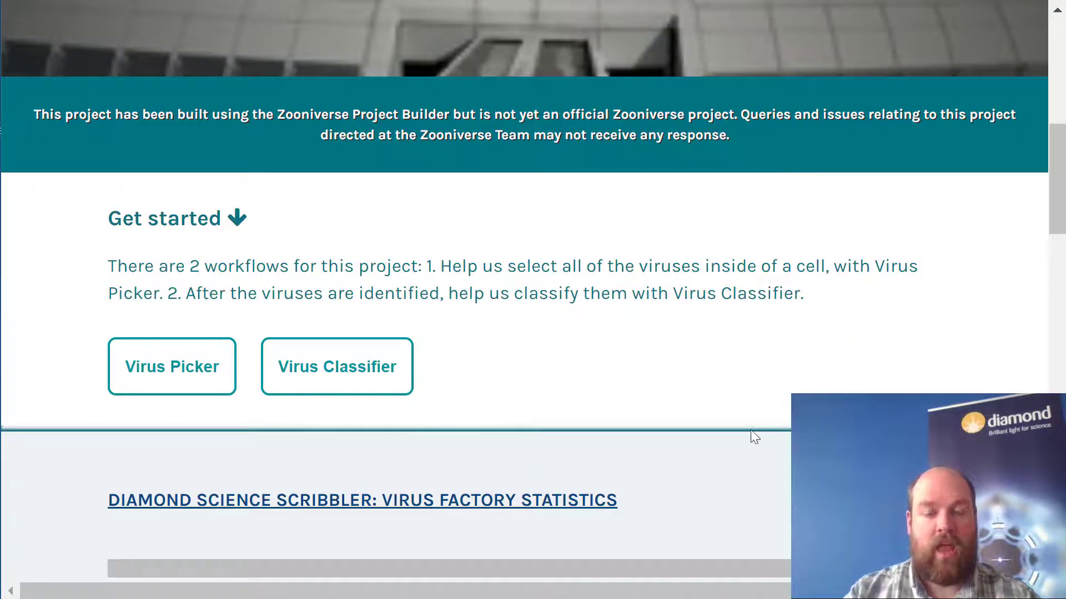
scroll(731, 450, "up", 5)
scroll(731, 451, "up", 4)
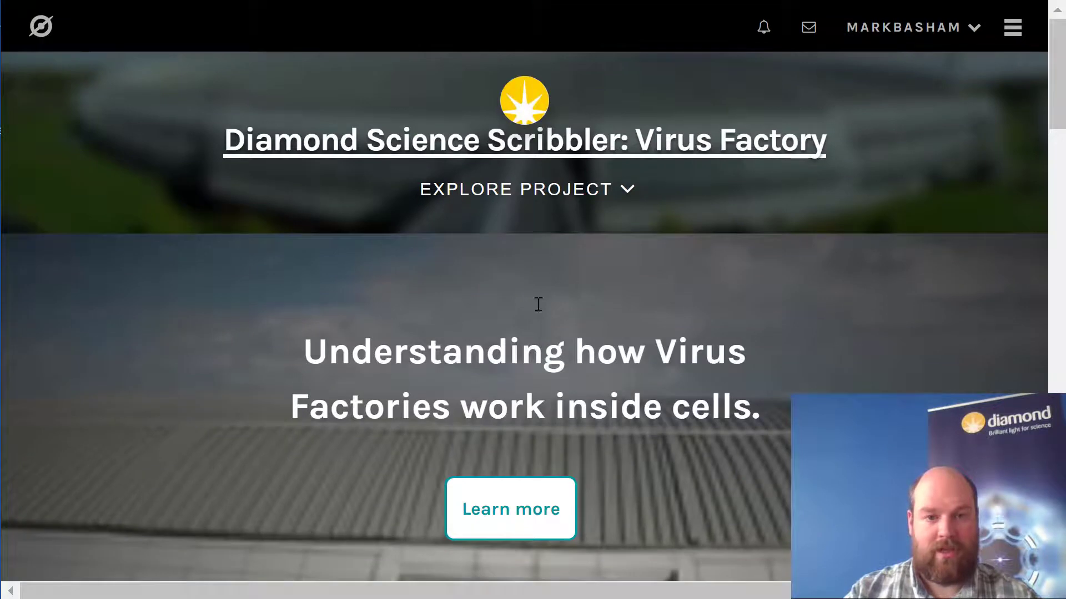
- Open the project's Talk page and look over its discussion boards and recent comments
left_click(607, 188)
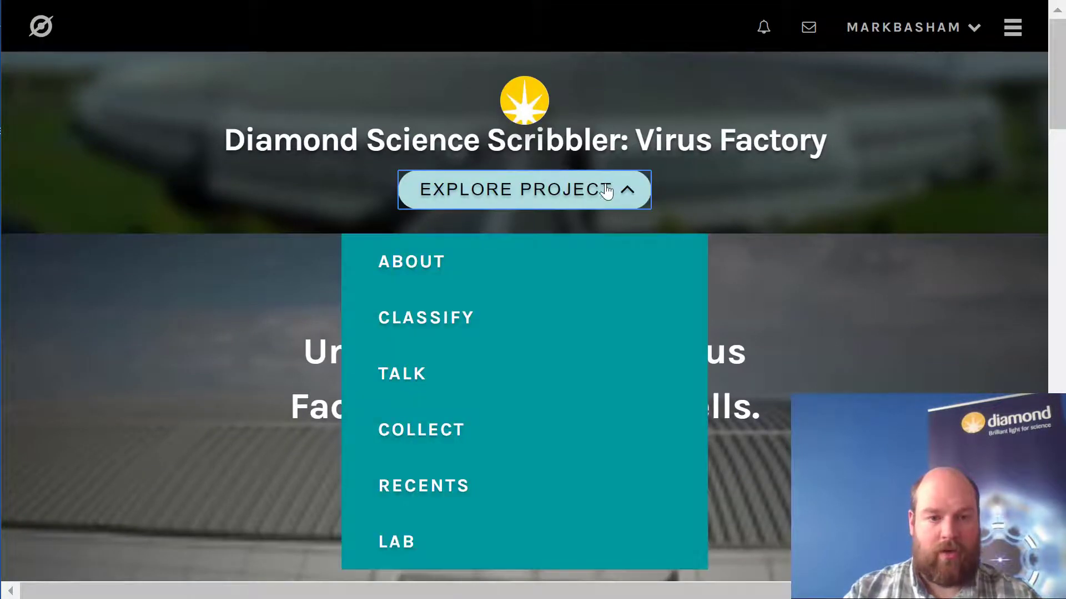
left_click(477, 396)
scroll(885, 388, "down", 4)
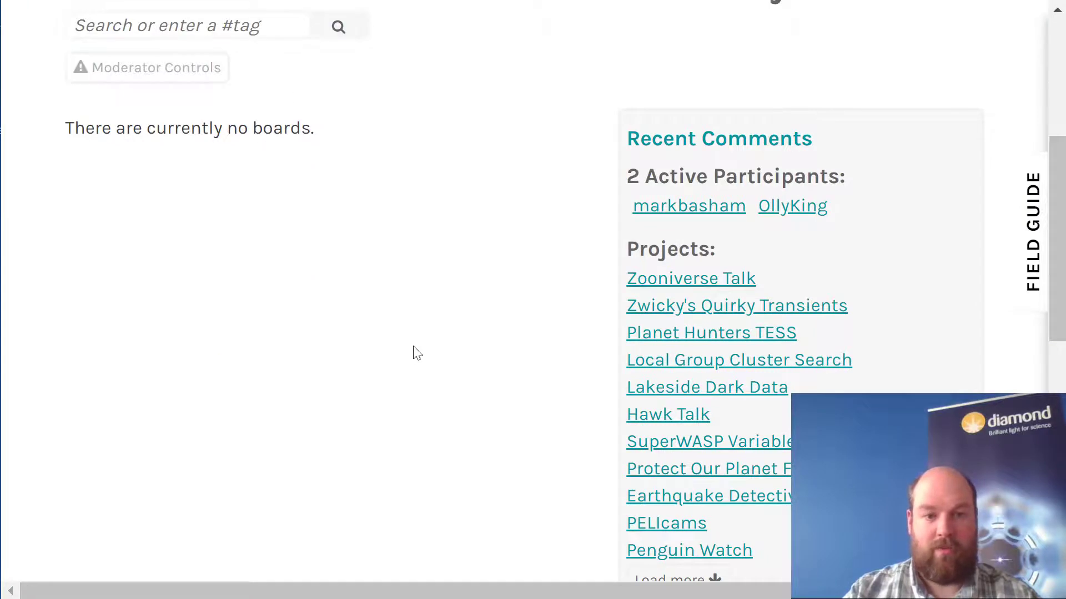
scroll(421, 357, "down", 4)
scroll(452, 380, "up", 4)
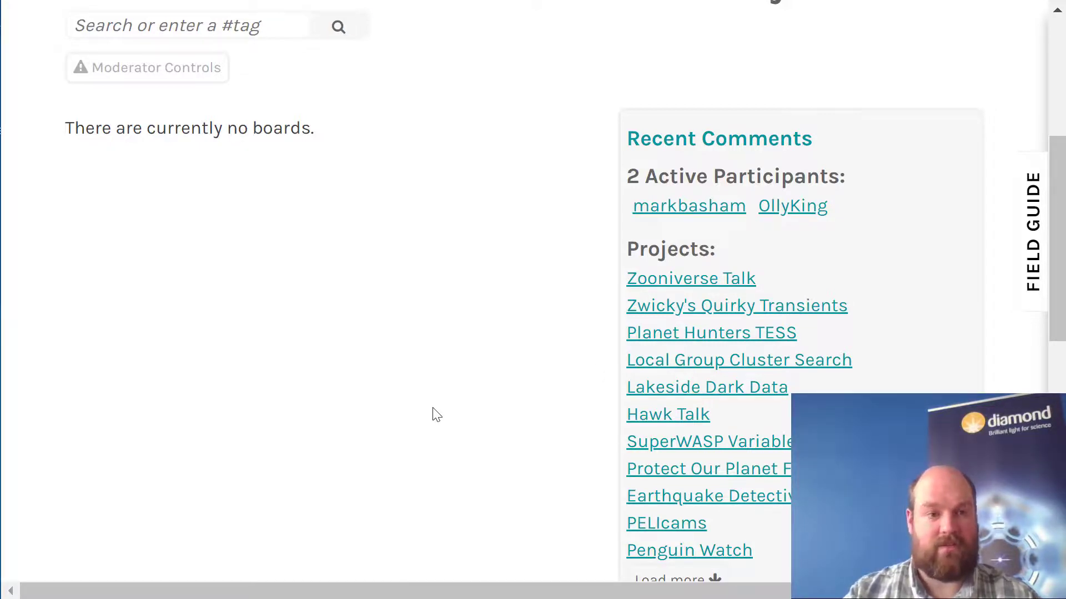
scroll(435, 415, "up", 5)
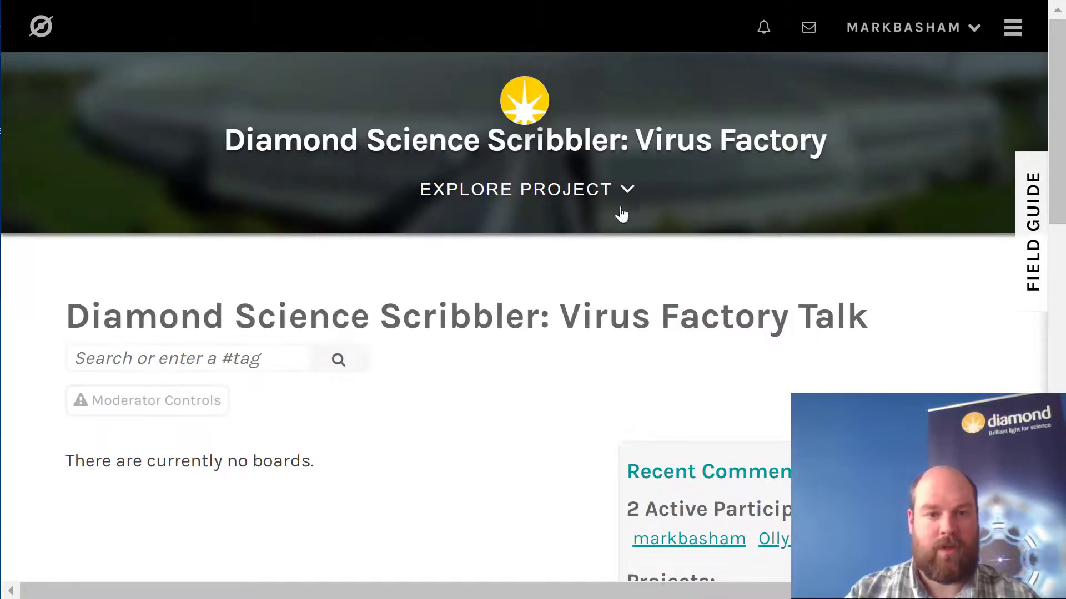
- Open the project's About page, look through the team information, and return to the Research overview
left_click(626, 183)
left_click(459, 264)
scroll(635, 381, "down", 6)
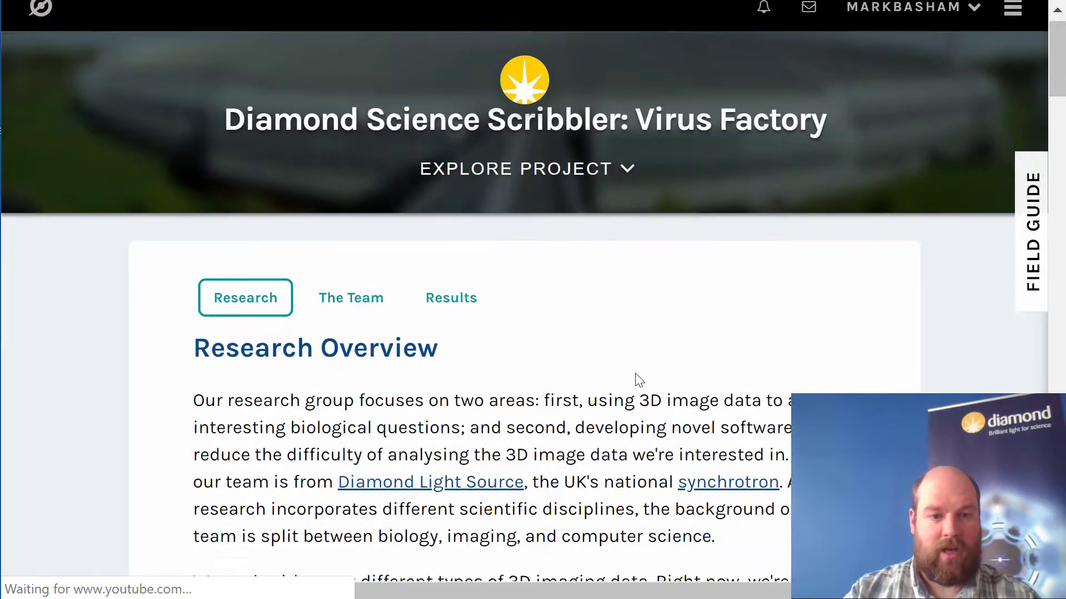
scroll(555, 361, "up", 6)
left_click(349, 317)
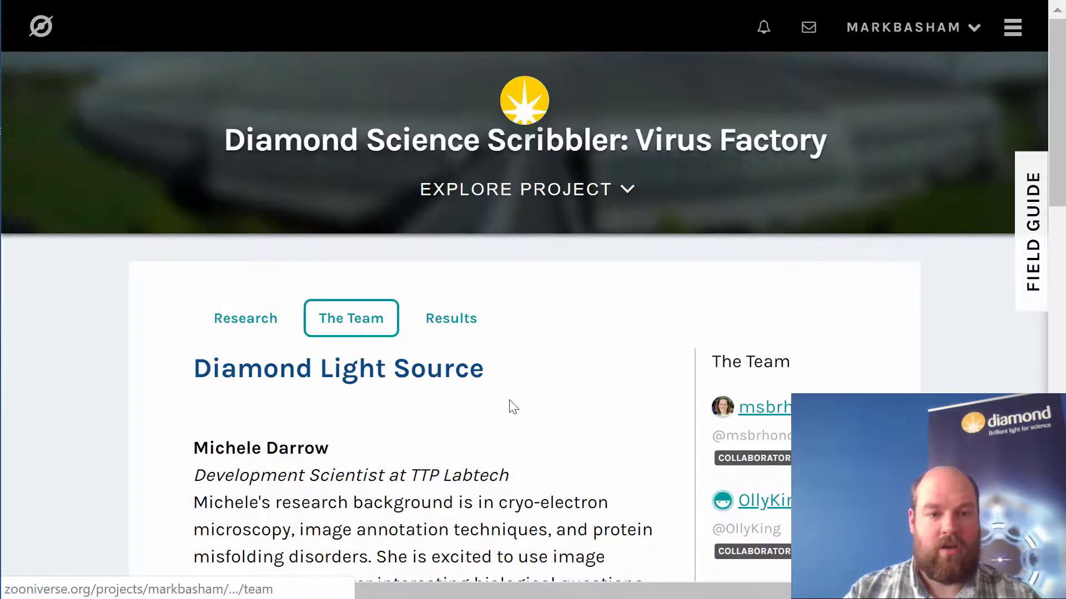
scroll(538, 433, "down", 6)
scroll(567, 449, "up", 6)
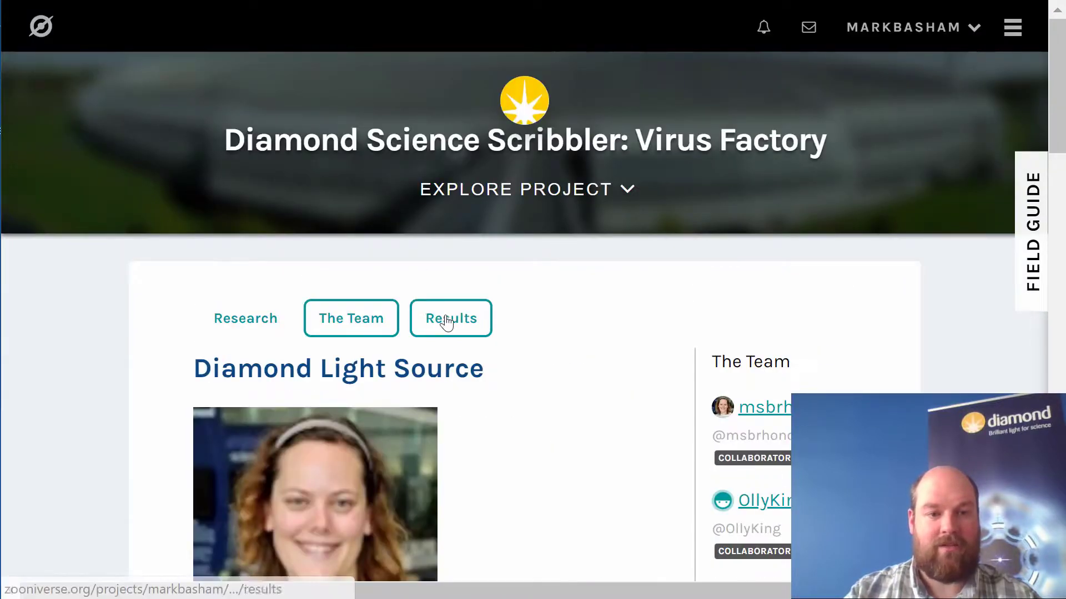
left_click(252, 317)
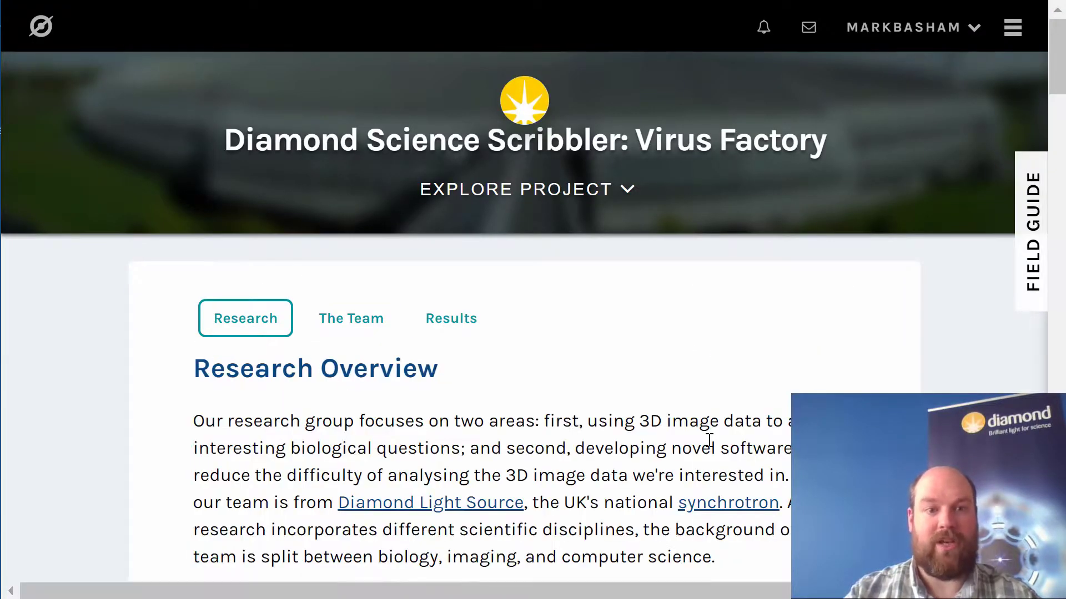